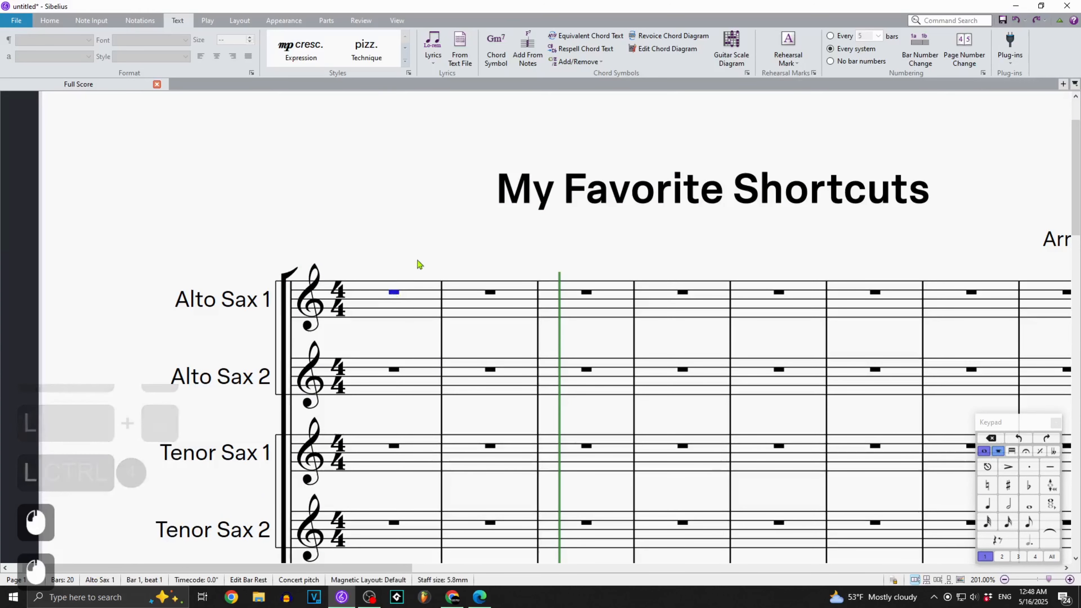
Enter two quarter-note E5s at the start of bar 1 in Alto Sax 1, with a marcato on the first only.
{"action": "key", "text": "KP_4"}
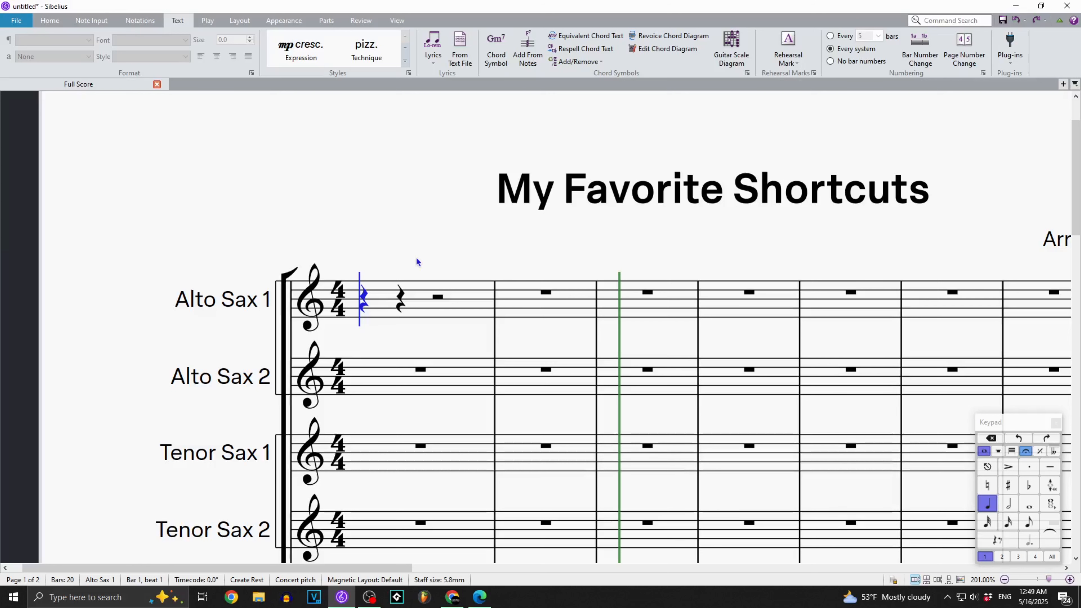
{"action": "key", "text": "q"}
{"action": "key", "text": "q"}
{"action": "key", "text": "q"}
{"action": "key", "text": "q"}
{"action": "key", "text": "q"}
{"action": "key", "text": "q"}
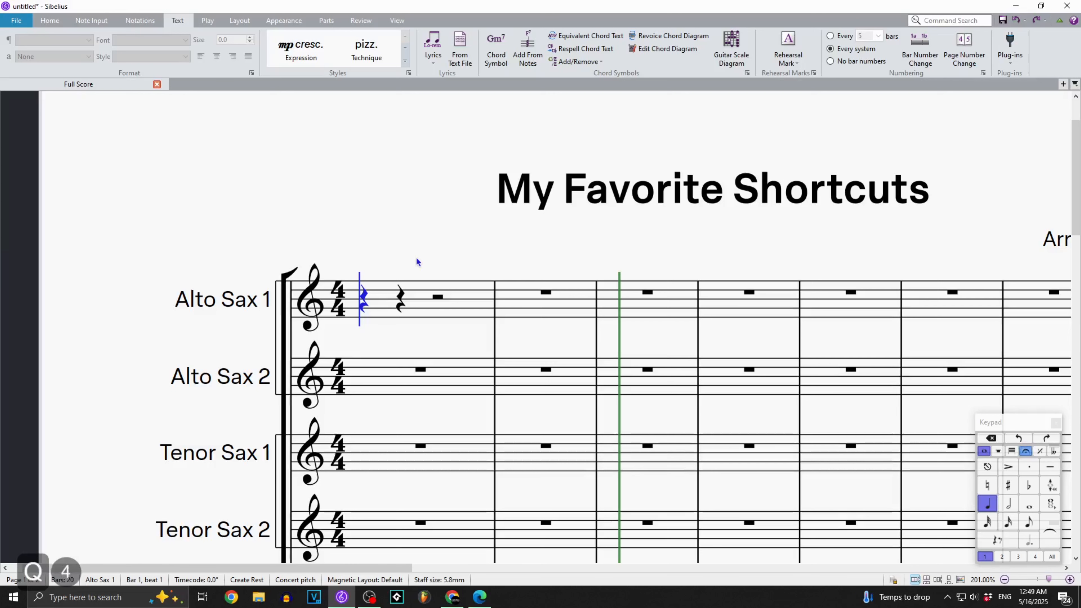
{"action": "key", "text": "q"}
{"action": "key", "text": "q"}
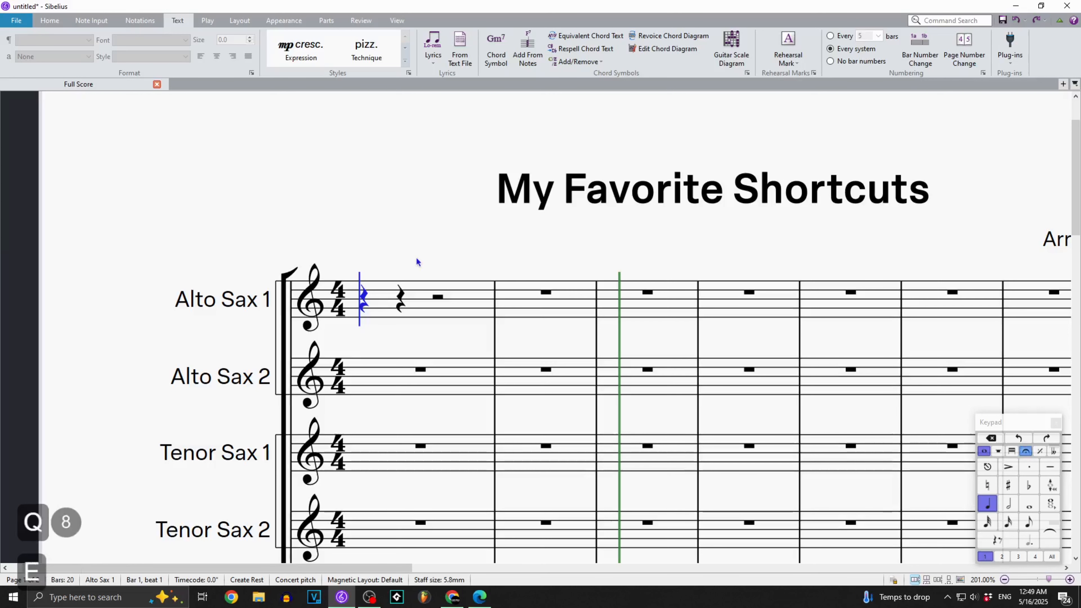
{"action": "key", "text": "e"}
{"action": "key", "text": "q"}
{"action": "key", "text": "e"}
Toggle marcato on and off in the Keypad's articulations layout, then return to the common notes layout.
{"action": "key", "text": "KP_Add"}
{"action": "key", "text": "KP_Add"}
{"action": "key", "text": "KP_Add"}
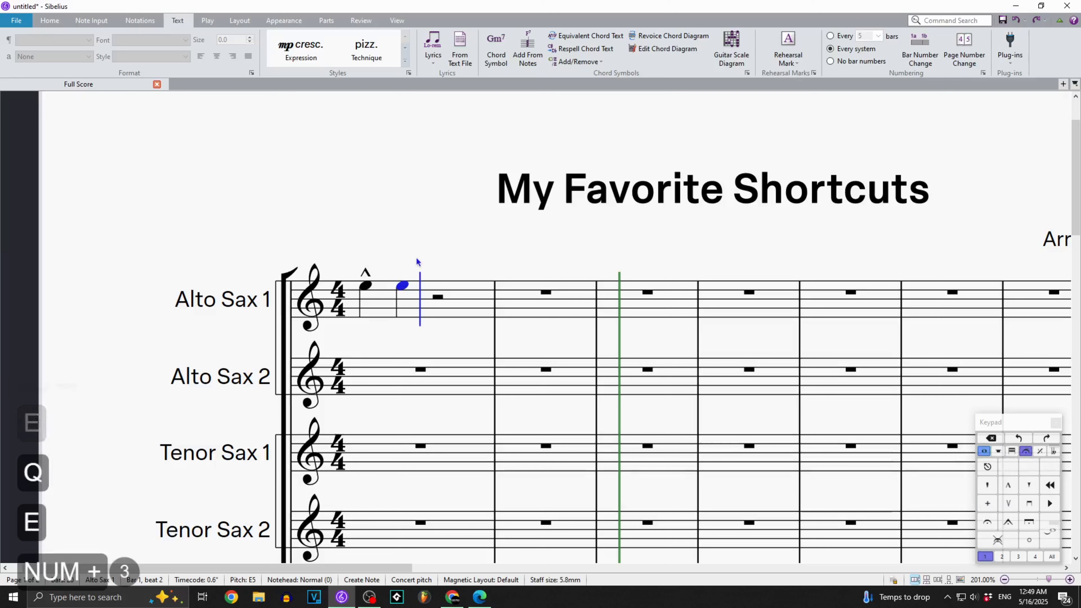
{"action": "key", "text": "KP_8"}
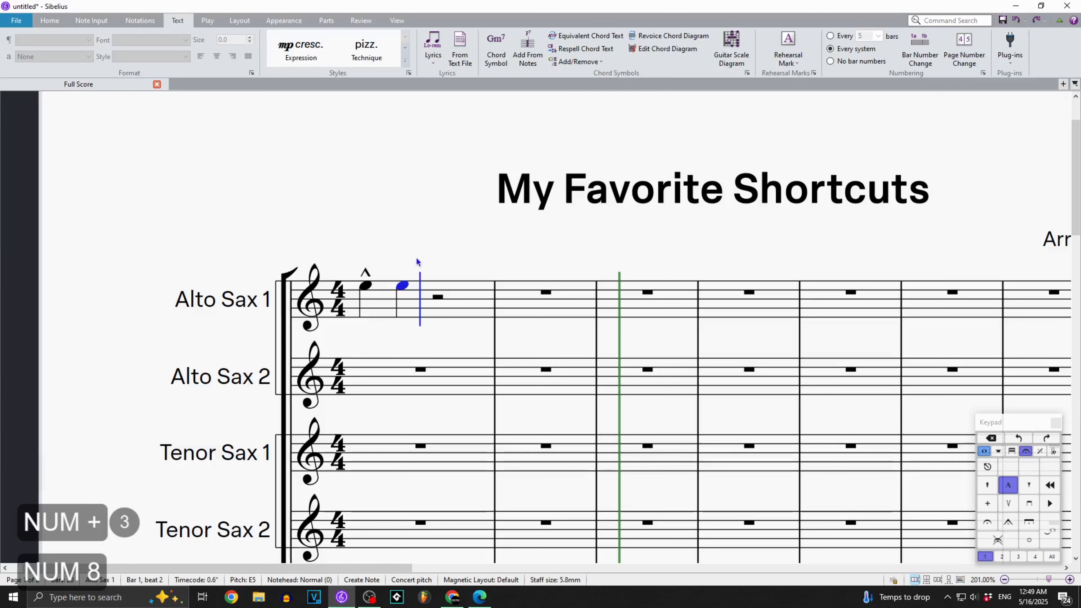
{"action": "key", "text": "KP_8"}
{"action": "key", "text": "shift+KP_Add"}
{"action": "key", "text": "shift+KP_Add"}
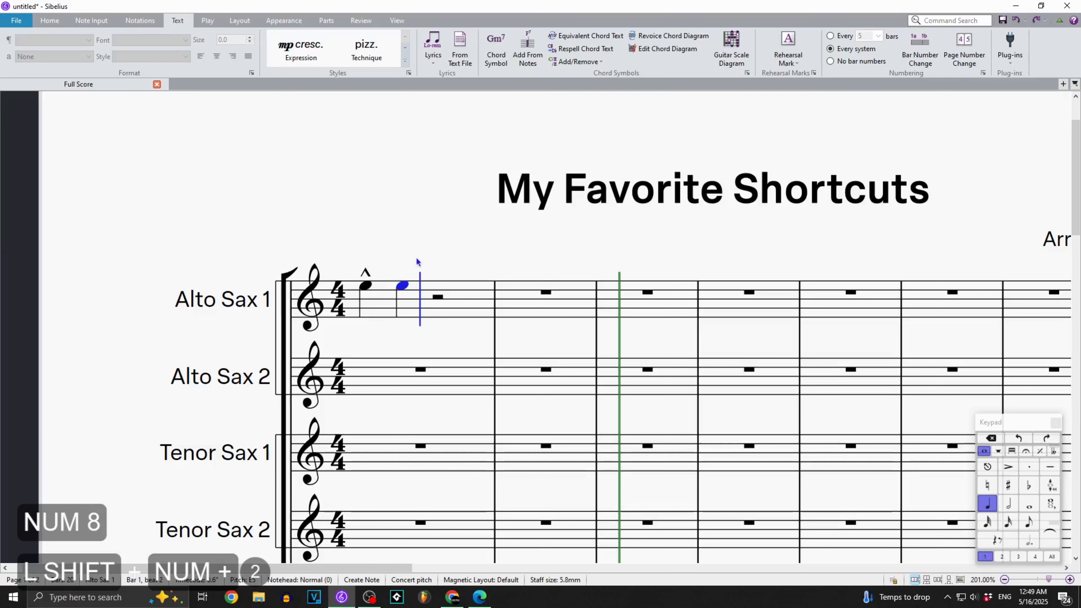
Add four more quarter-note E5s through bar 2 beat 2 in Alto Sax 1, alternating marcato and plain notes.
{"action": "key", "text": "q"}
{"action": "key", "text": "e"}
{"action": "key", "text": "q"}
{"action": "key", "text": "e"}
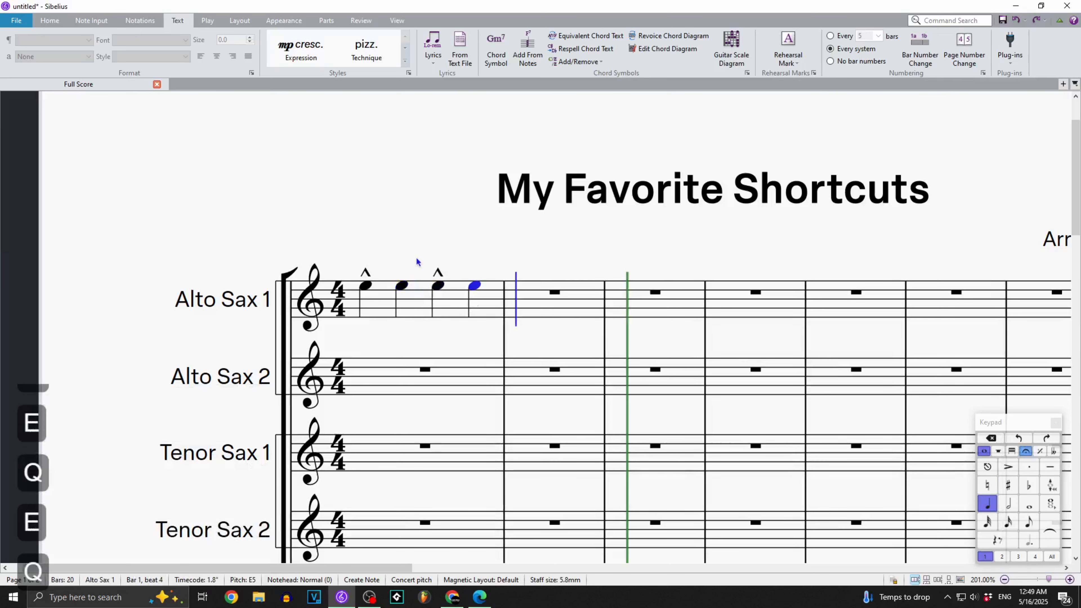
{"action": "key", "text": "q"}
{"action": "key", "text": "e"}
{"action": "key", "text": "q"}
{"action": "key", "text": "e"}
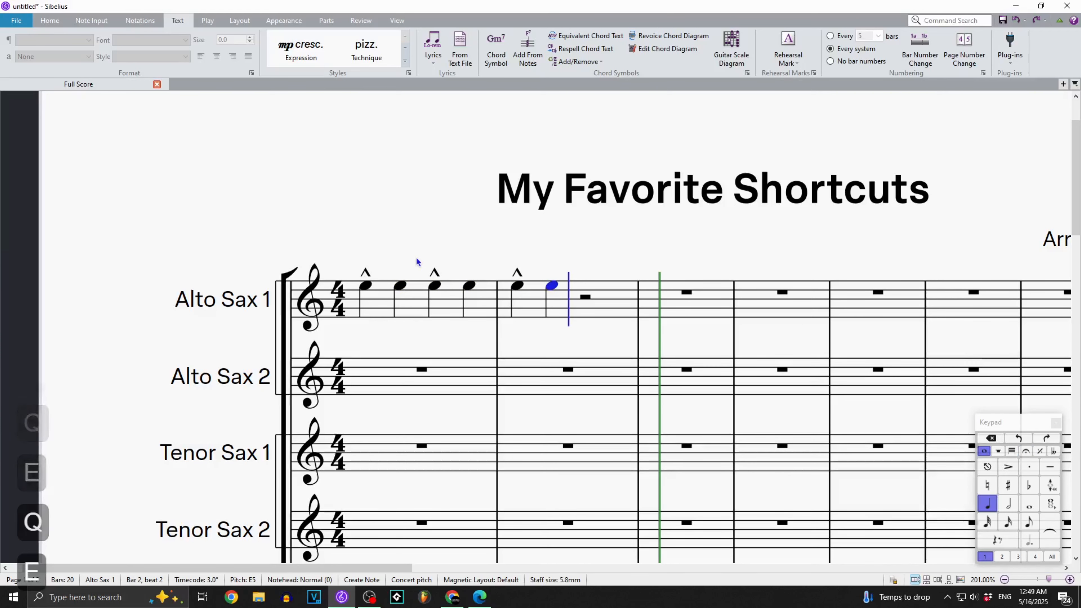
Change bar 1's last note to D sharp and bar 2's first note to D with a bracketed natural.
{"action": "key", "text": "Left"}
{"action": "key", "text": "Left"}
{"action": "key", "text": "Down"}
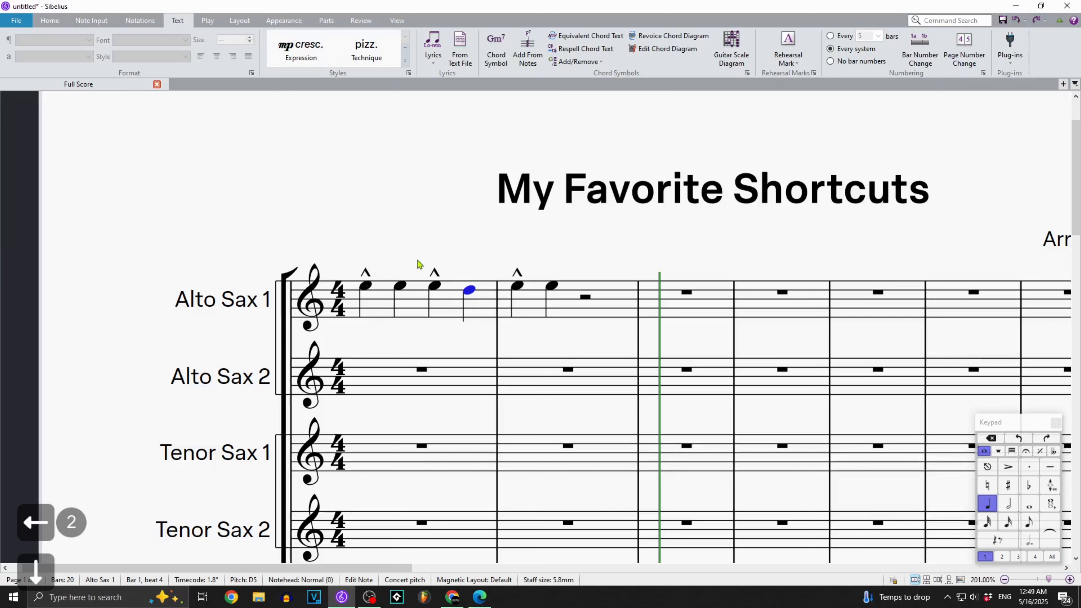
{"action": "key", "text": "KP_8"}
{"action": "key", "text": "Right"}
{"action": "key", "text": "Down"}
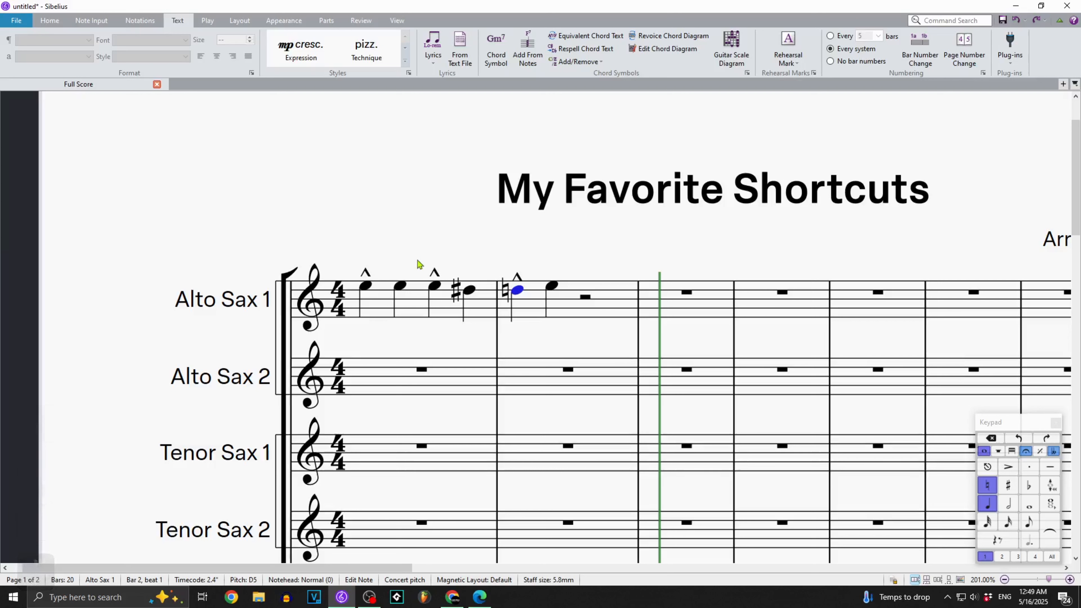
{"action": "key", "text": "alt+q"}
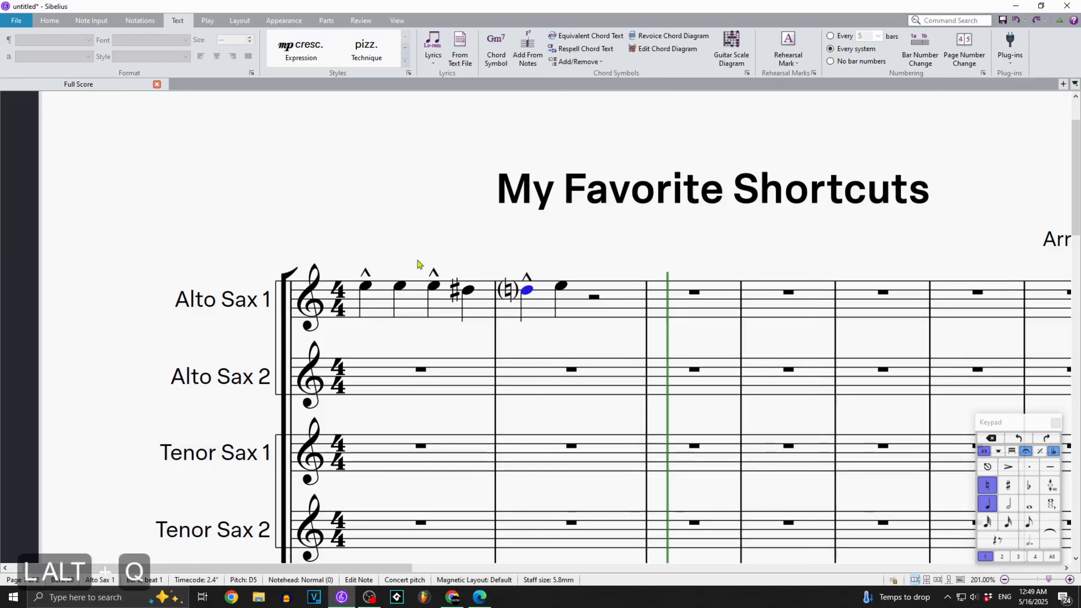
Toggle the brackets around bar 2's natural off and on, from the Keypad's accidentals layout and from the common notes layout.
{"action": "key", "text": "KP_Add"}
{"action": "key", "text": "KP_Add"}
{"action": "key", "text": "KP_Add"}
{"action": "key", "text": "KP_Add"}
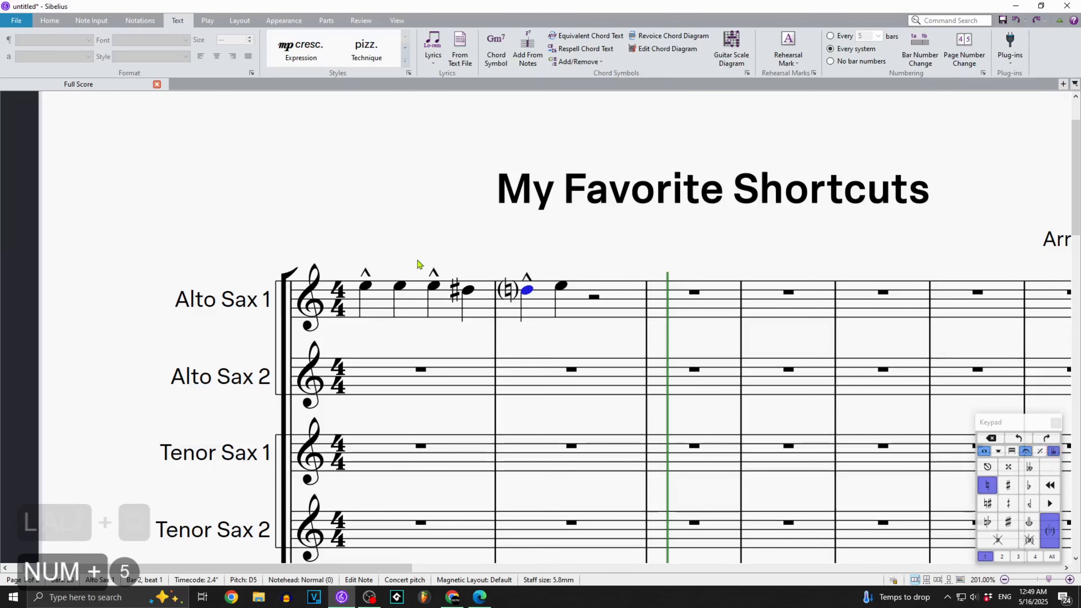
{"action": "key", "text": "KP_Enter"}
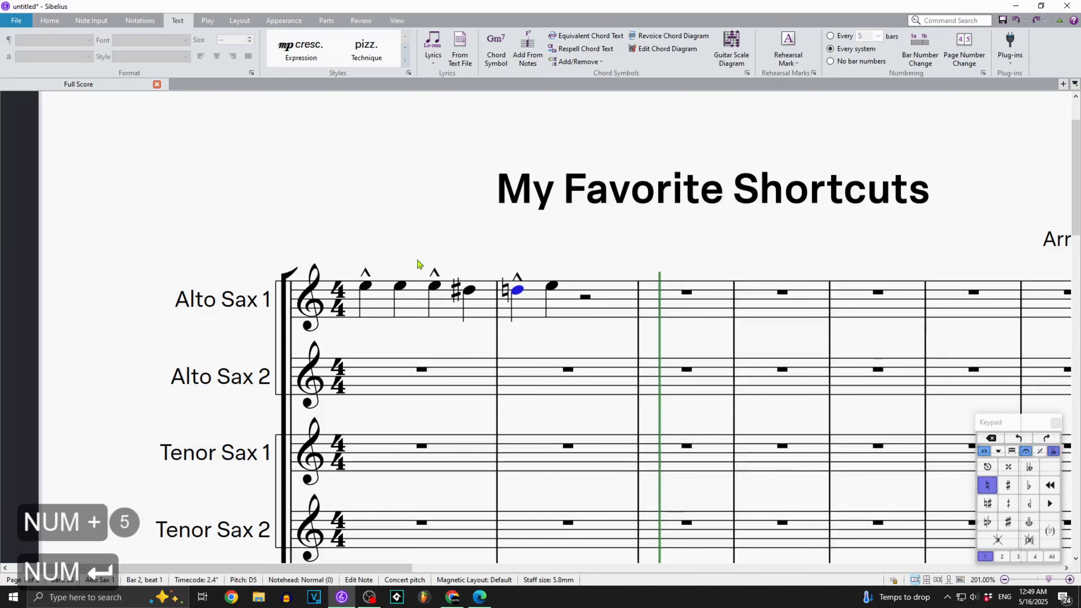
{"action": "key", "text": "KP_Enter"}
{"action": "key", "text": "KP_Enter"}
{"action": "key", "text": "KP_Enter"}
{"action": "key", "text": "KP_Enter"}
{"action": "key", "text": "KP_Enter"}
{"action": "key", "text": "KP_Enter"}
{"action": "key", "text": "KP_Enter"}
{"action": "key", "text": "KP_Enter"}
{"action": "key", "text": "KP_Enter"}
{"action": "key", "text": "KP_Enter"}
{"action": "key", "text": "KP_Enter"}
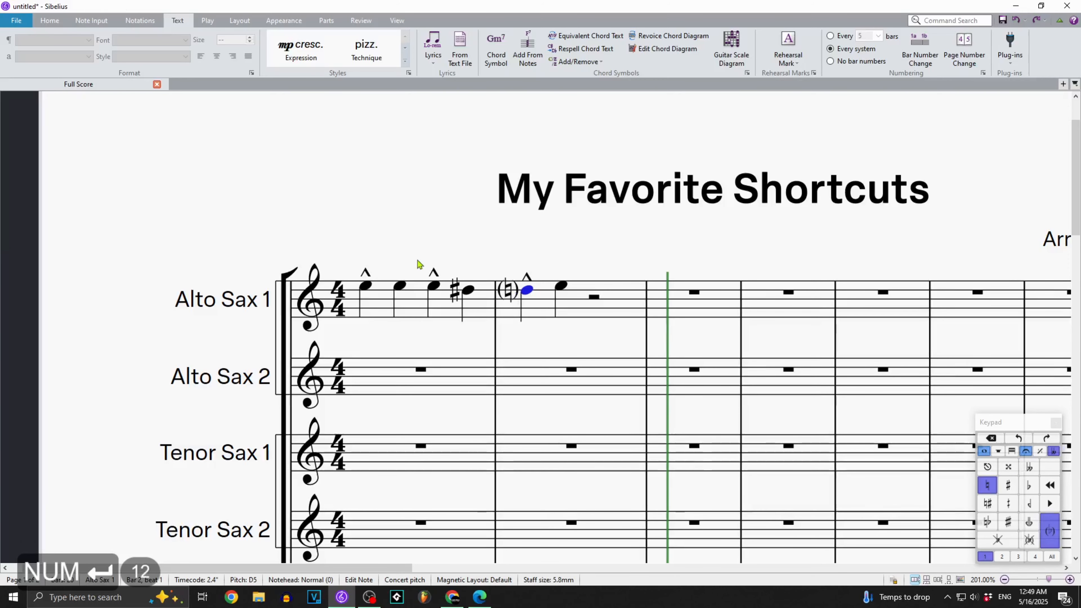
{"action": "key", "text": "KP_Add"}
{"action": "key", "text": "alt+q"}
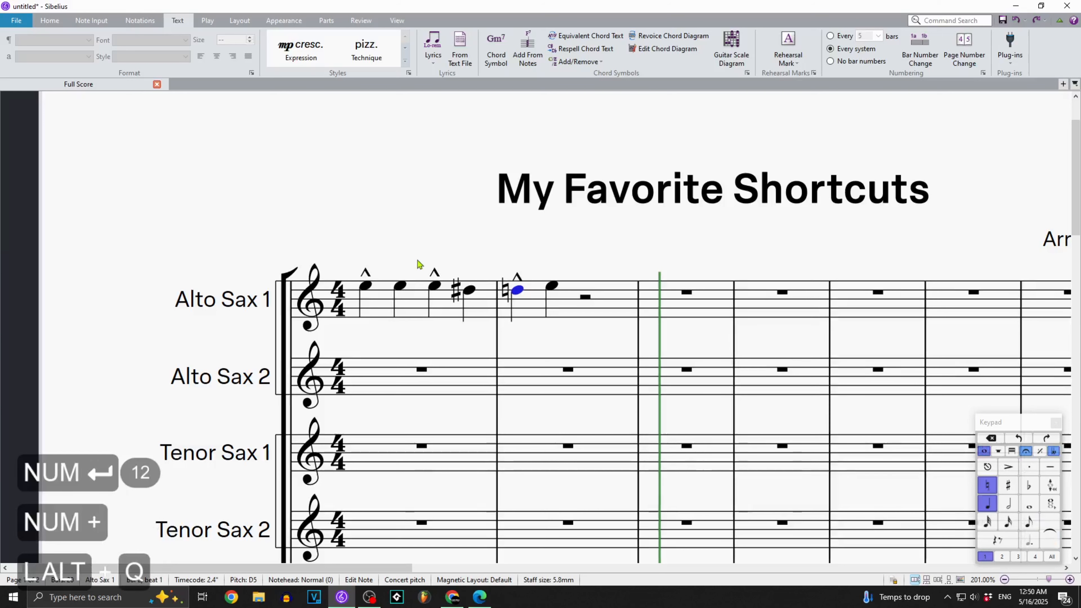
{"action": "key", "text": "alt+q"}
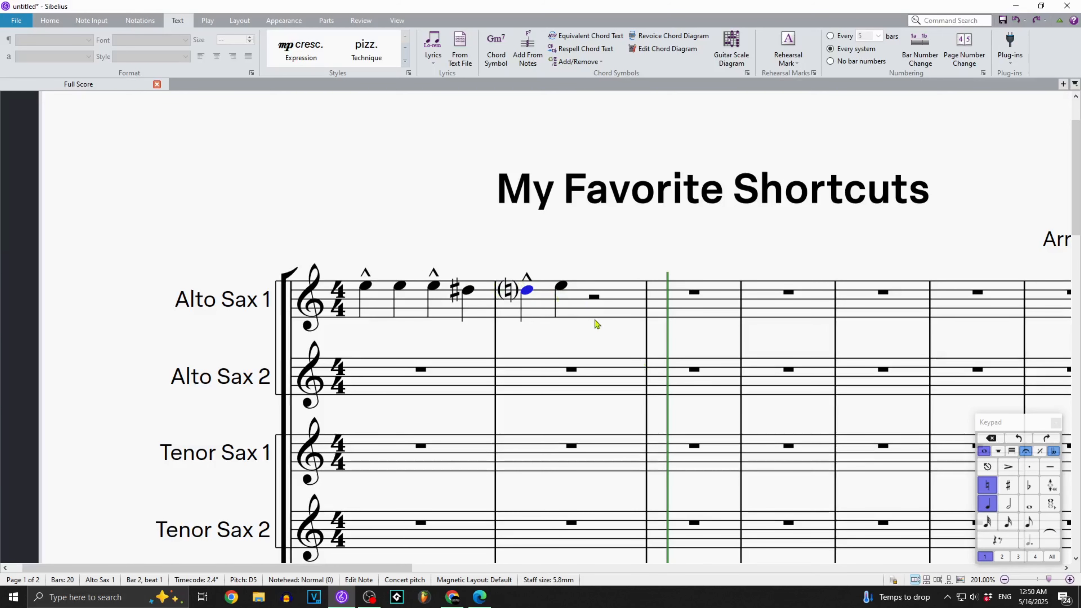
{"action": "left_click", "coordinate": [534, 241]}
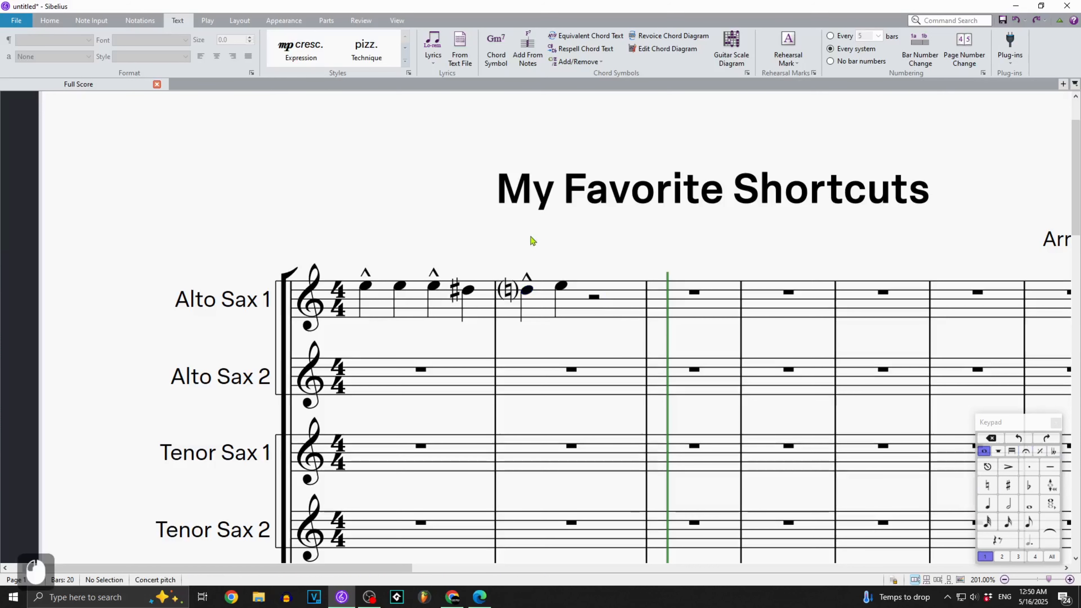
Open the Keyboard Shortcuts preferences and review the available feature sets.
{"action": "left_click", "coordinate": [17, 22]}
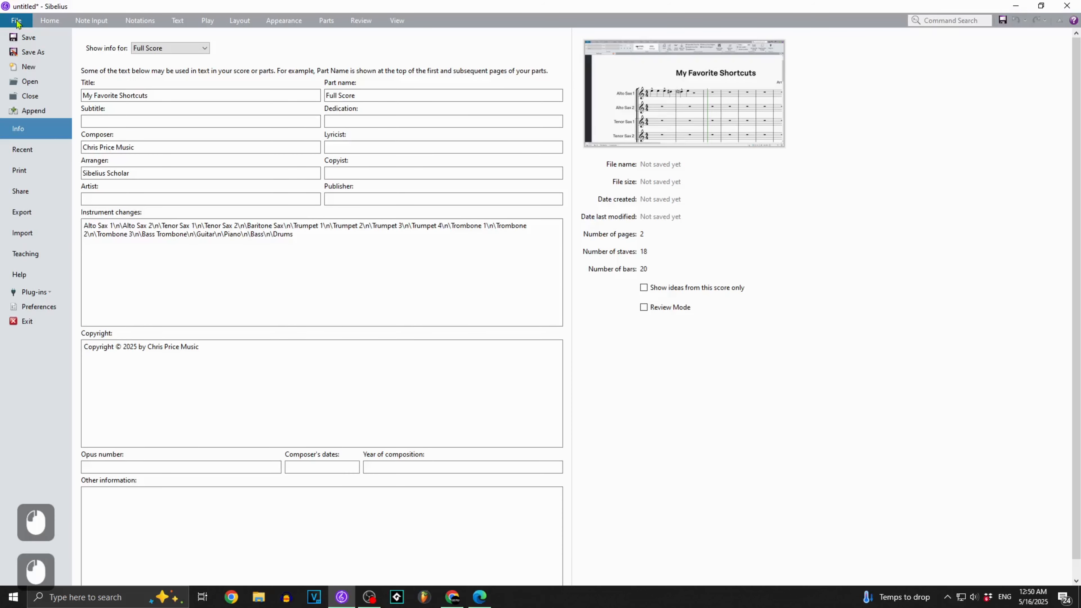
{"action": "left_click", "coordinate": [26, 309]}
{"action": "left_click", "coordinate": [308, 105]}
{"action": "left_click", "coordinate": [528, 97]}
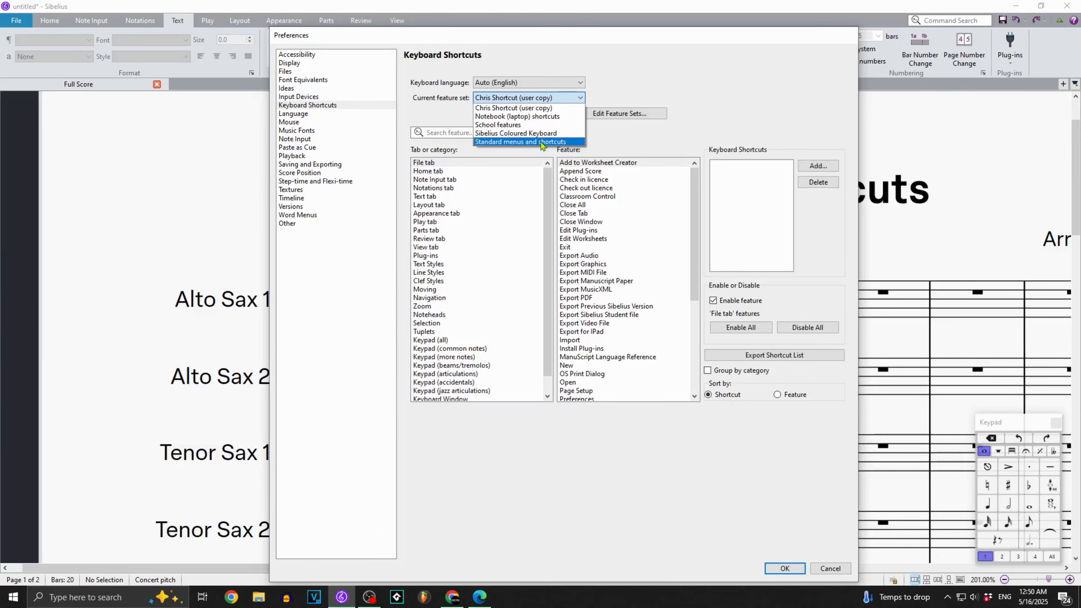
{"action": "left_click", "coordinate": [651, 64]}
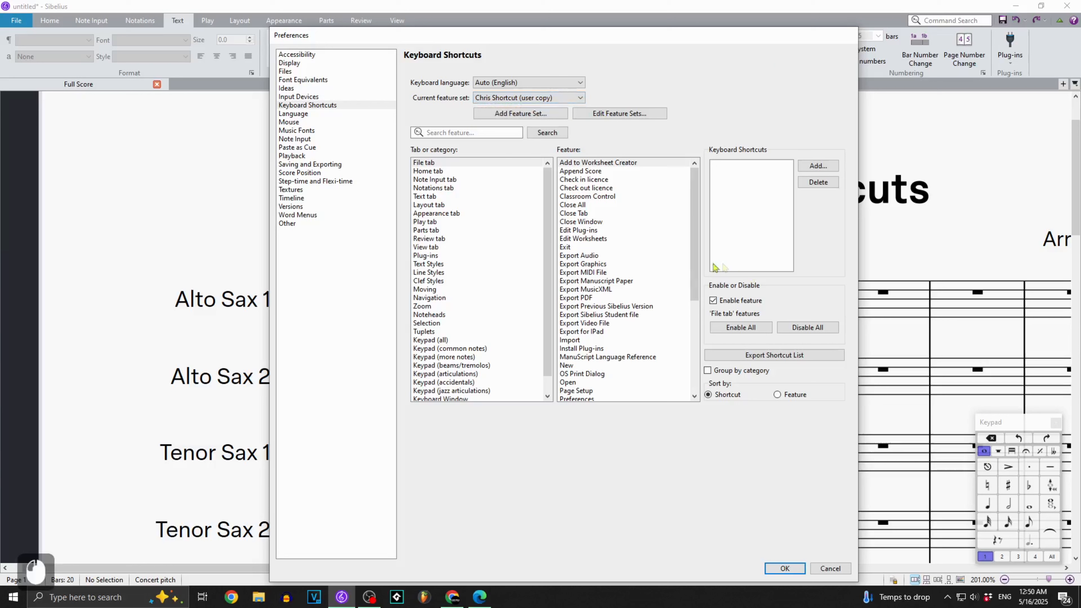
{"action": "left_click", "coordinate": [553, 98]}
{"action": "left_click", "coordinate": [497, 102]}
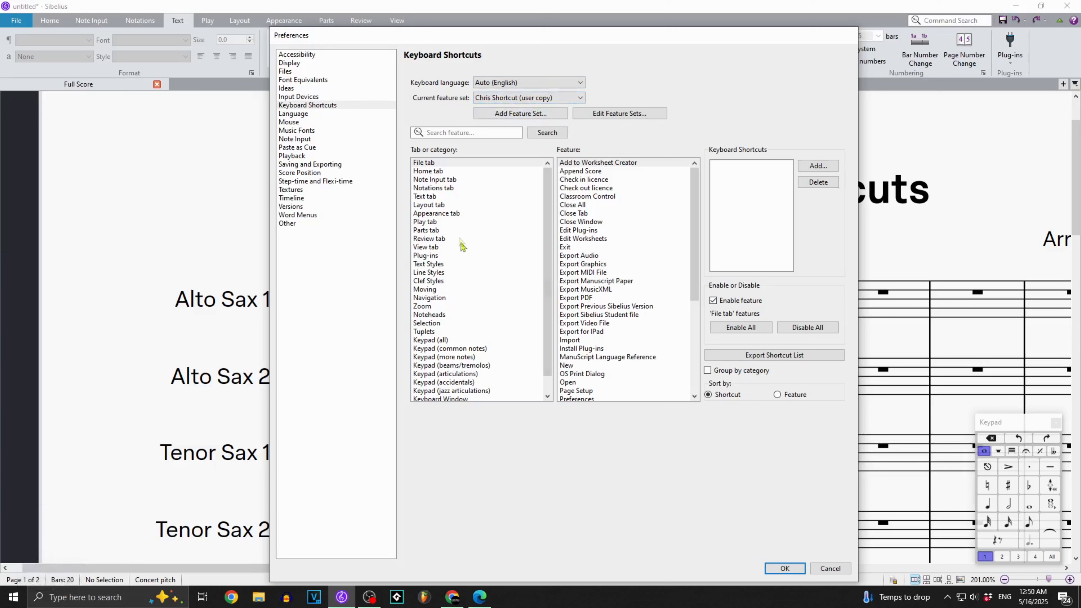
Look up the shortcut assigned to Marcato in the Keypad (articulations) category.
{"action": "scroll", "coordinate": [483, 188], "scroll_direction": "down", "scroll_amount": 4}
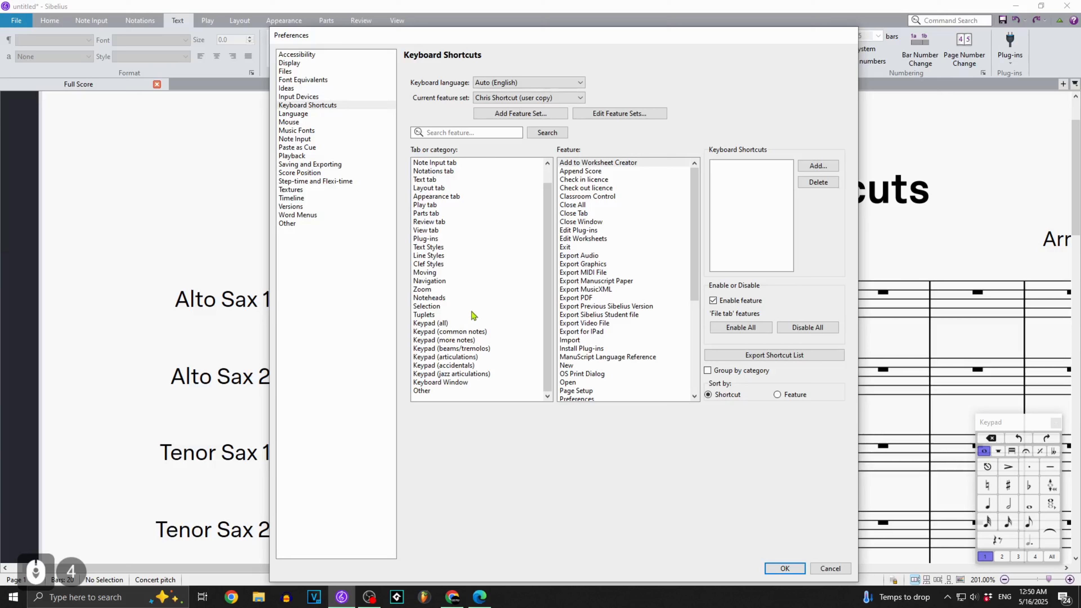
{"action": "left_click", "coordinate": [459, 358]}
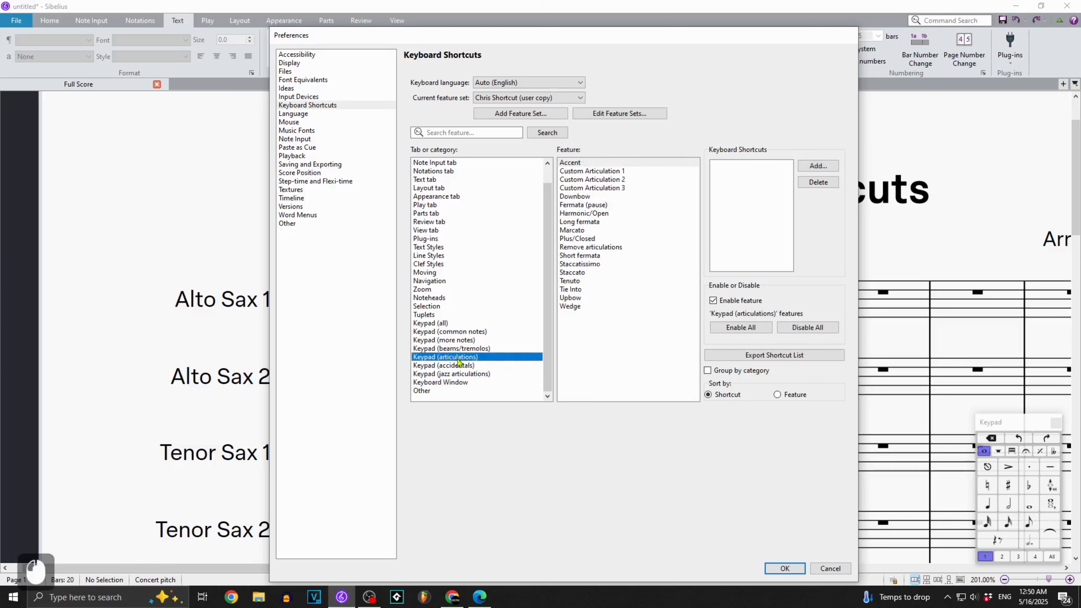
{"action": "left_click", "coordinate": [574, 232]}
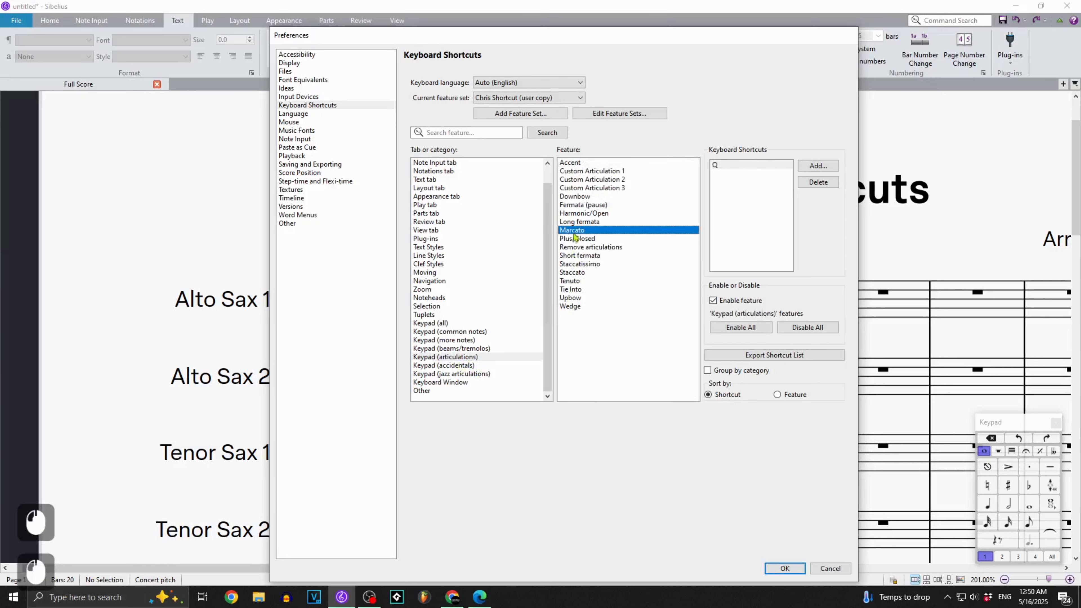
{"action": "double_click", "coordinate": [756, 165]}
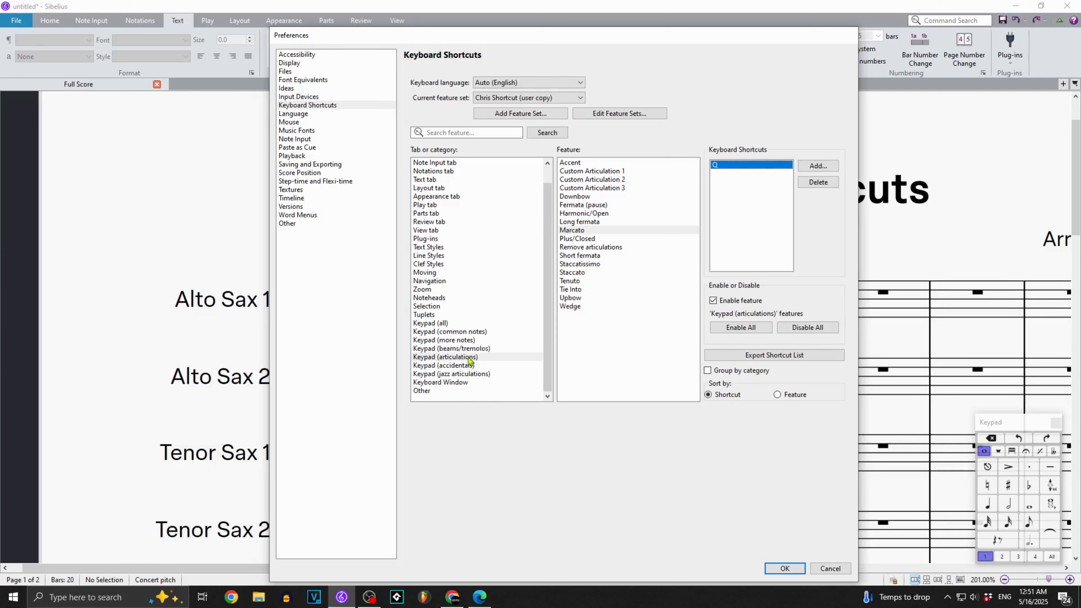
Look up the shortcut assigned to Bracket accidental in the Keypad (accidentals) category and close the preferences.
{"action": "left_click", "coordinate": [490, 365]}
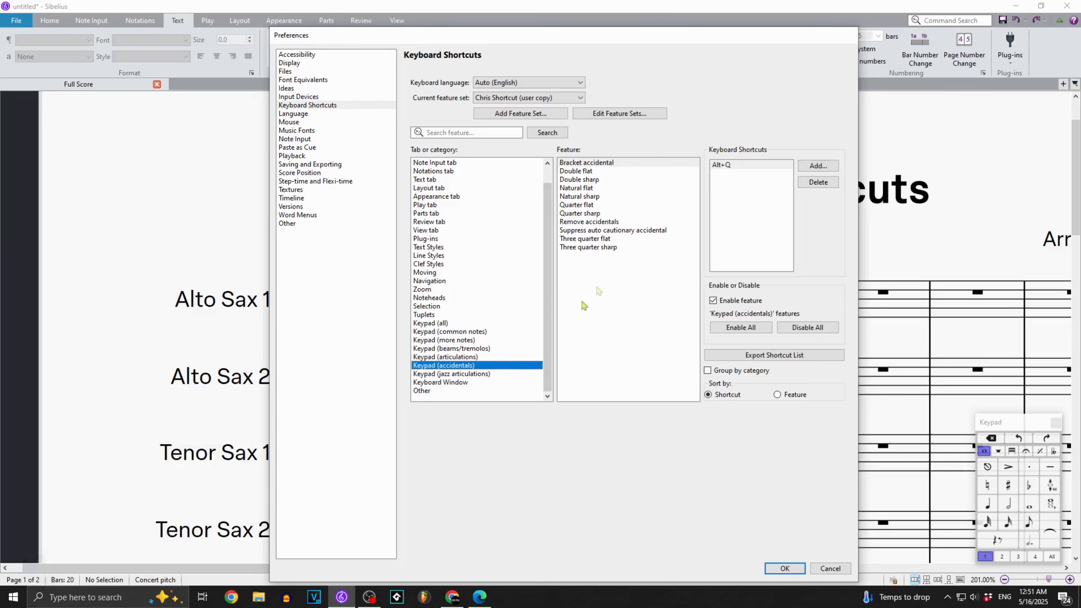
{"action": "left_click", "coordinate": [644, 160]}
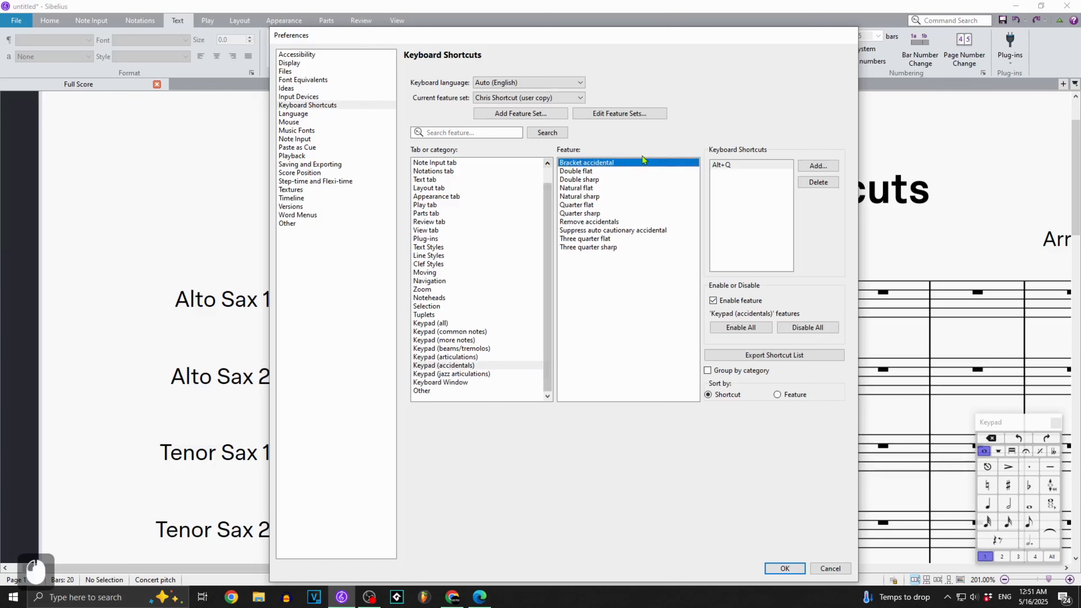
{"action": "left_click", "coordinate": [727, 167]}
{"action": "left_click", "coordinate": [790, 569]}
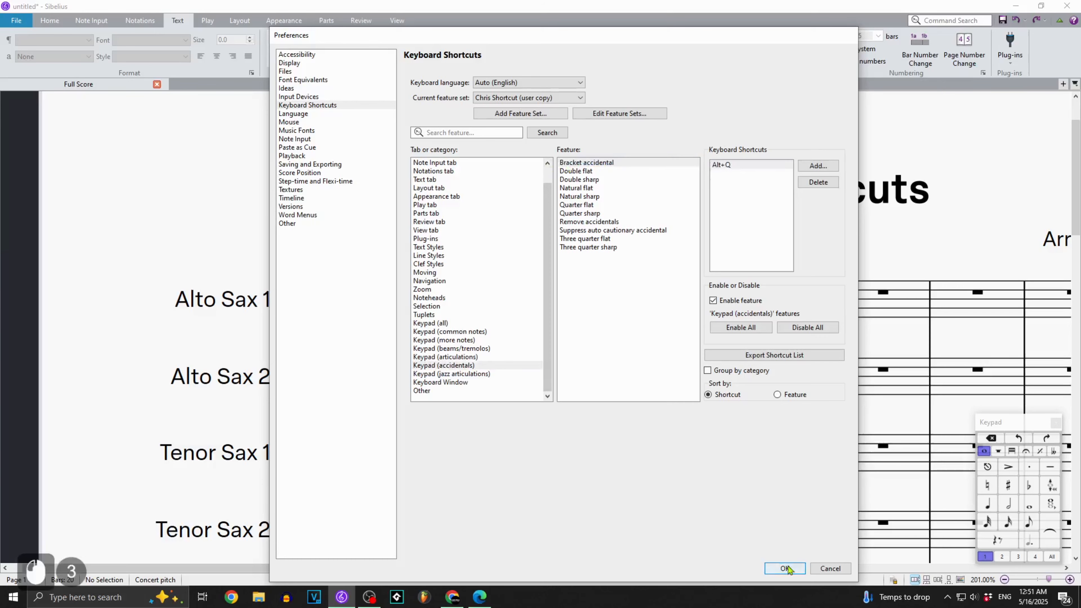
{"action": "left_click", "coordinate": [486, 247]}
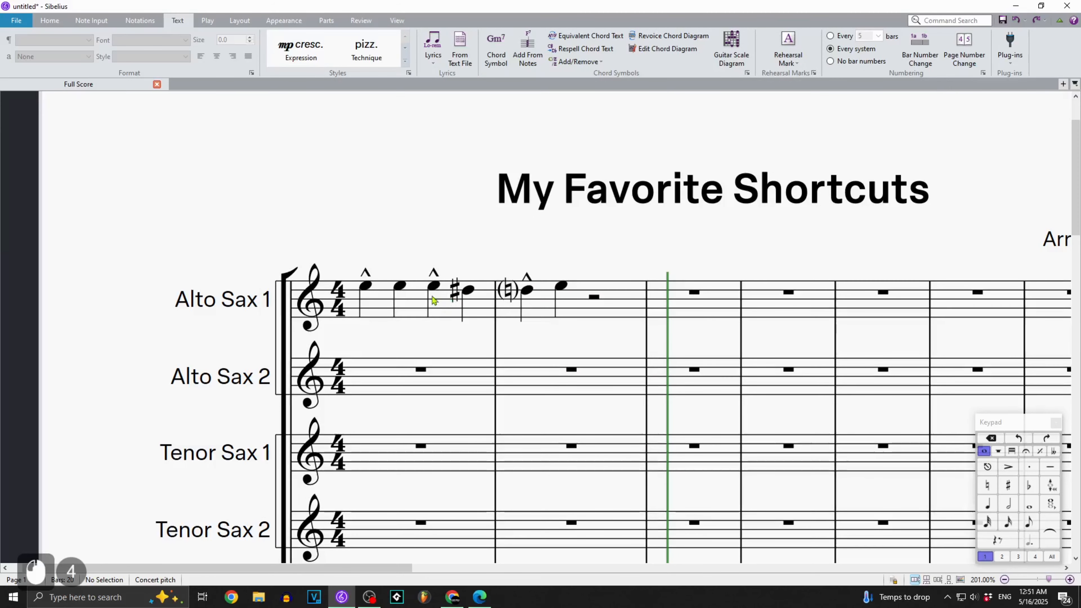
Toggle marcato and accidental brackets on and off on the second note of bar 1 in Alto Sax 1.
{"action": "left_click", "coordinate": [402, 290]}
{"action": "key", "text": "q"}
{"action": "key", "text": "q"}
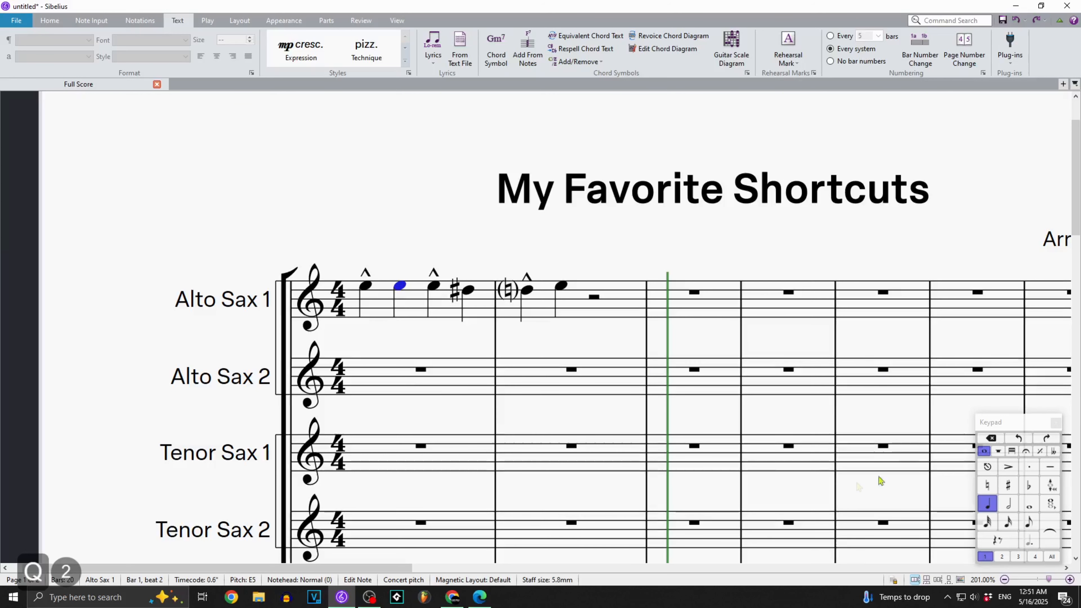
{"action": "key", "text": "q"}
{"action": "key", "text": "q"}
{"action": "key", "text": "q"}
{"action": "key", "text": "q"}
{"action": "key", "text": "q"}
{"action": "key", "text": "q"}
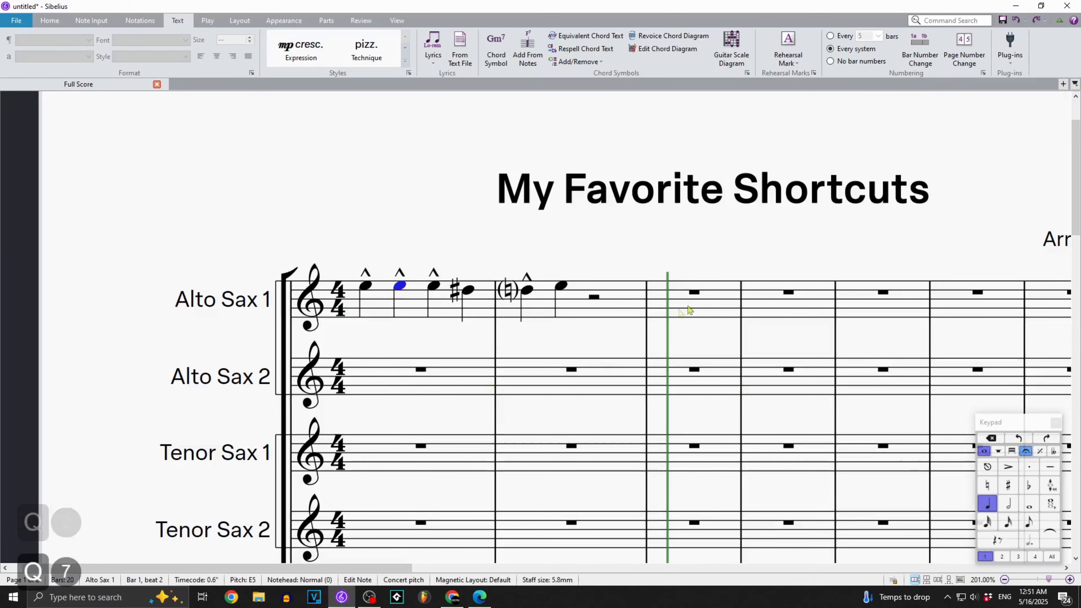
{"action": "key", "text": "alt+q"}
{"action": "key", "text": "alt+q"}
{"action": "key", "text": "q"}
{"action": "key", "text": "alt"}
{"action": "key", "text": "alt"}
{"action": "key", "text": "q"}
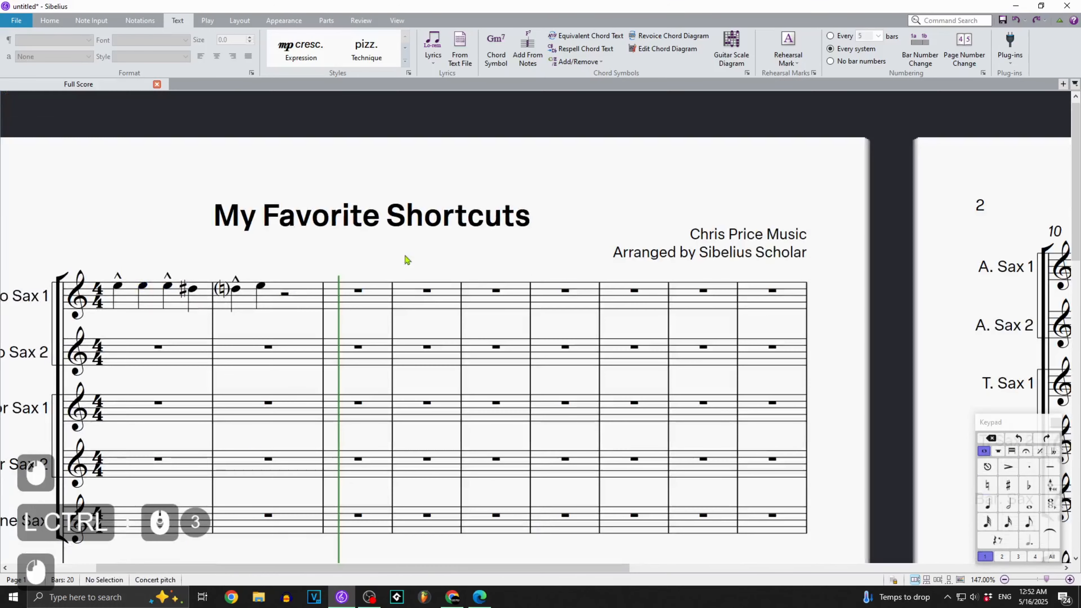
Enclose bars 3 to 6 in start and end repeat barlines, using the Alto Sax 1 staff.
{"action": "left_click_drag", "start_coordinate": [412, 260], "coordinate": [510, 277]}
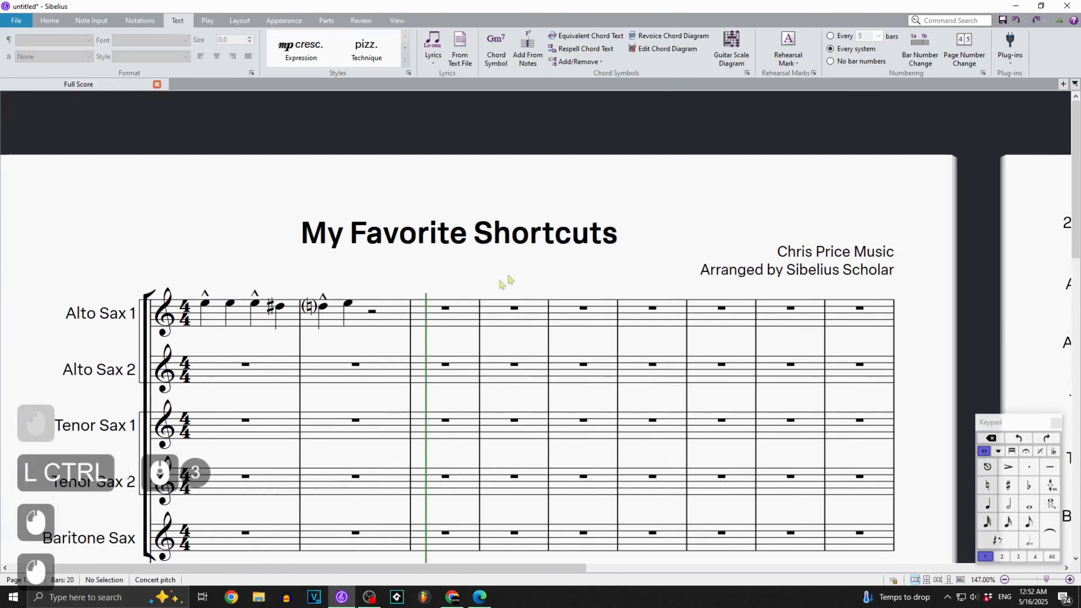
{"action": "left_click", "coordinate": [451, 306]}
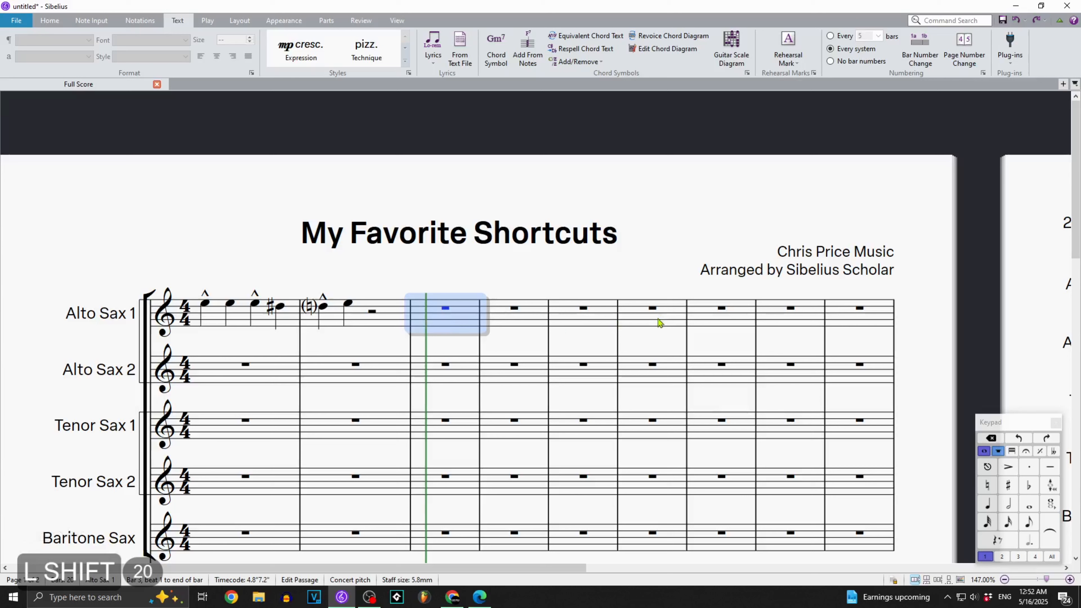
{"action": "left_click", "coordinate": [658, 310], "text": "shift"}
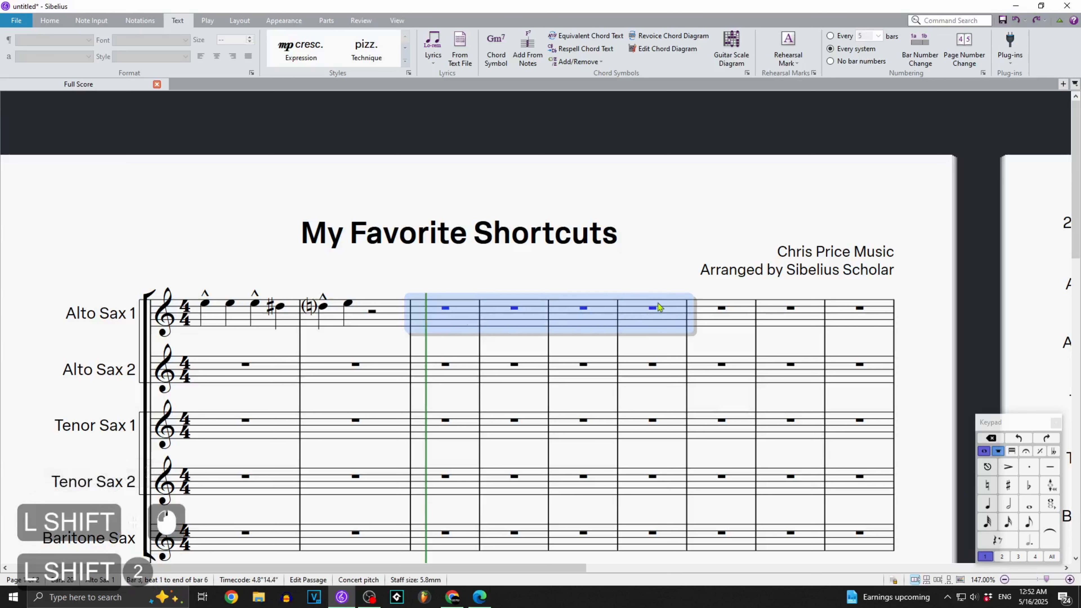
{"action": "key", "text": "shift+comma"}
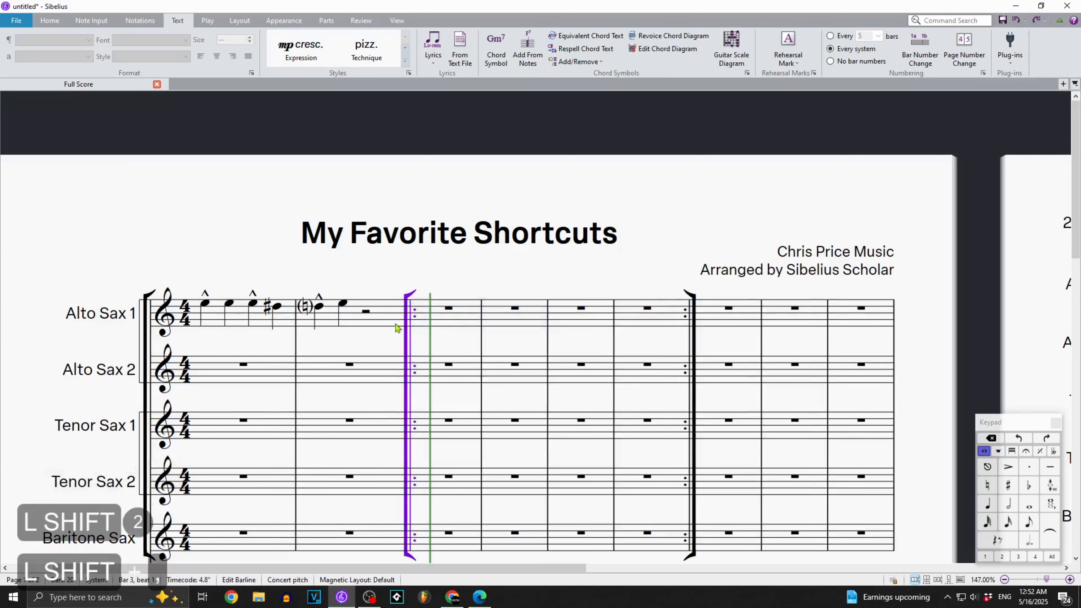
Undo the repeat barlines and enclose bars 3 to 6 of Alto Sax 1 in start and end repeat barlines again.
{"action": "key", "text": "ctrl+z"}
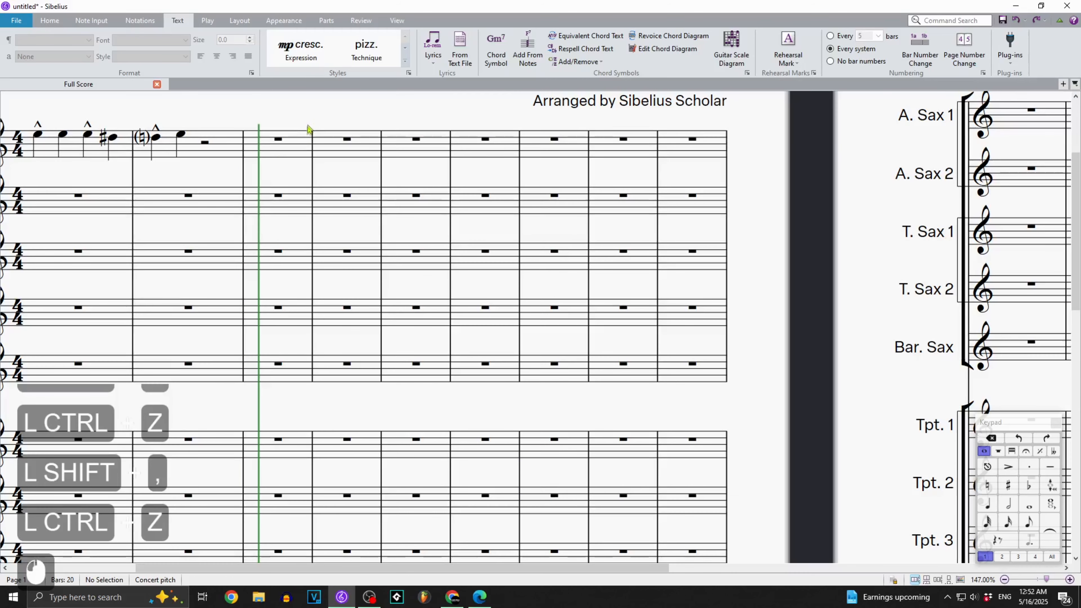
{"action": "left_click", "coordinate": [305, 144]}
{"action": "left_click", "coordinate": [490, 140], "text": "shift"}
{"action": "key", "text": "shift+comma"}
Look up the shortcut assigned to End Repeat Barline in the Notations tab category of the keyboard shortcut preferences.
{"action": "left_click", "coordinate": [4, 16]}
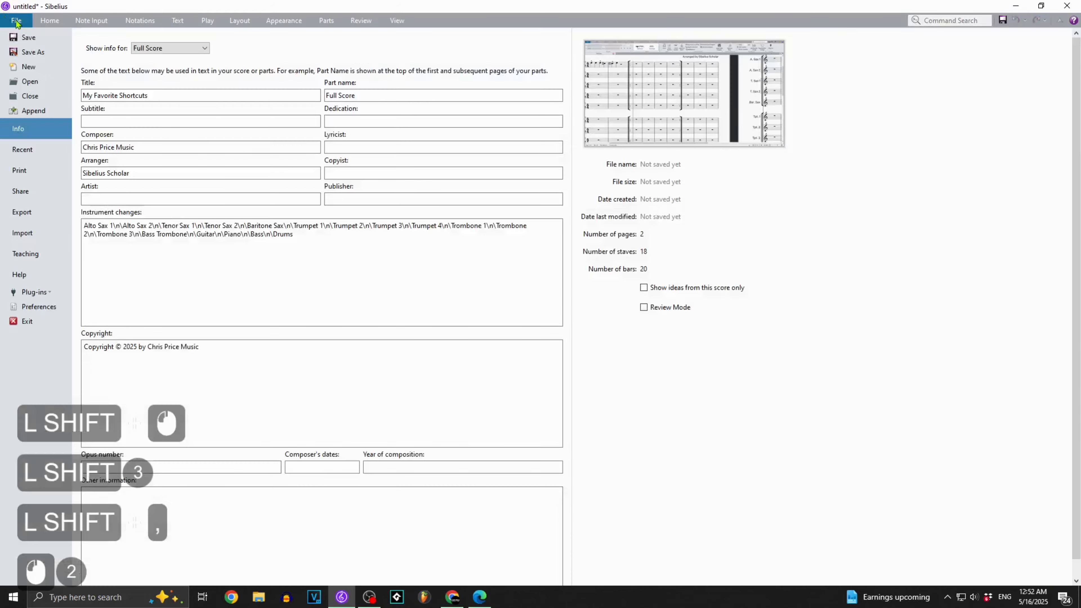
{"action": "left_click", "coordinate": [39, 311]}
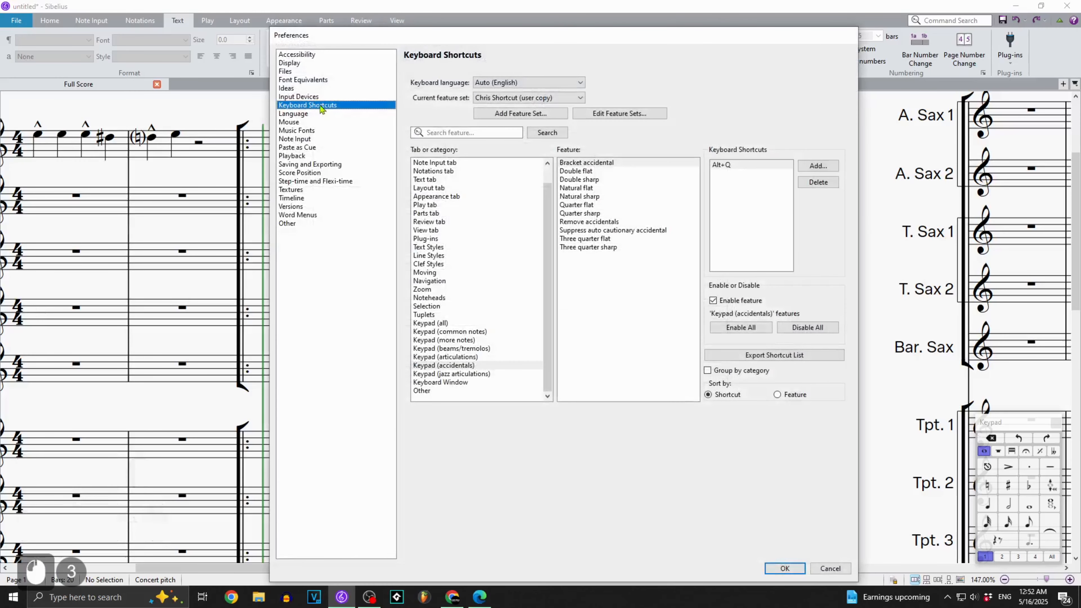
{"action": "scroll", "coordinate": [444, 188], "scroll_direction": "up", "scroll_amount": 1}
{"action": "left_click", "coordinate": [445, 189]}
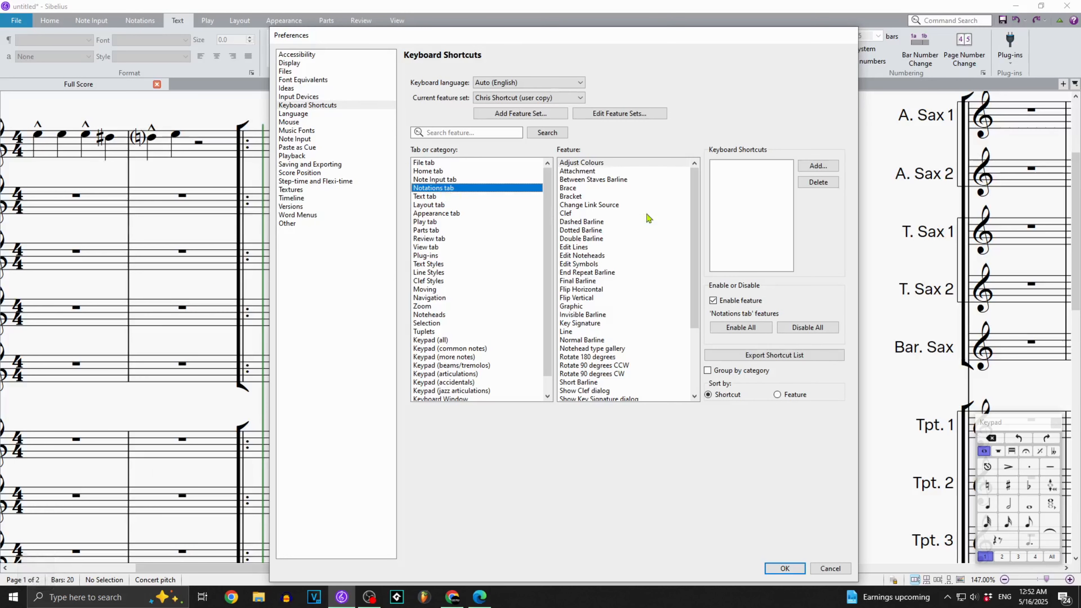
{"action": "scroll", "coordinate": [647, 217], "scroll_direction": "down", "scroll_amount": 2}
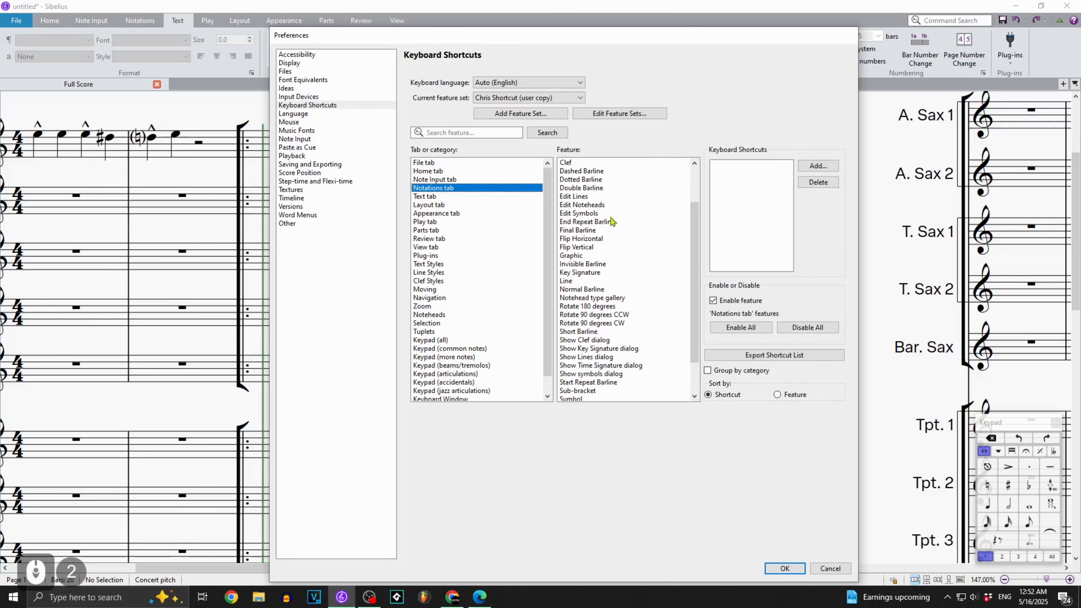
{"action": "left_click", "coordinate": [607, 223]}
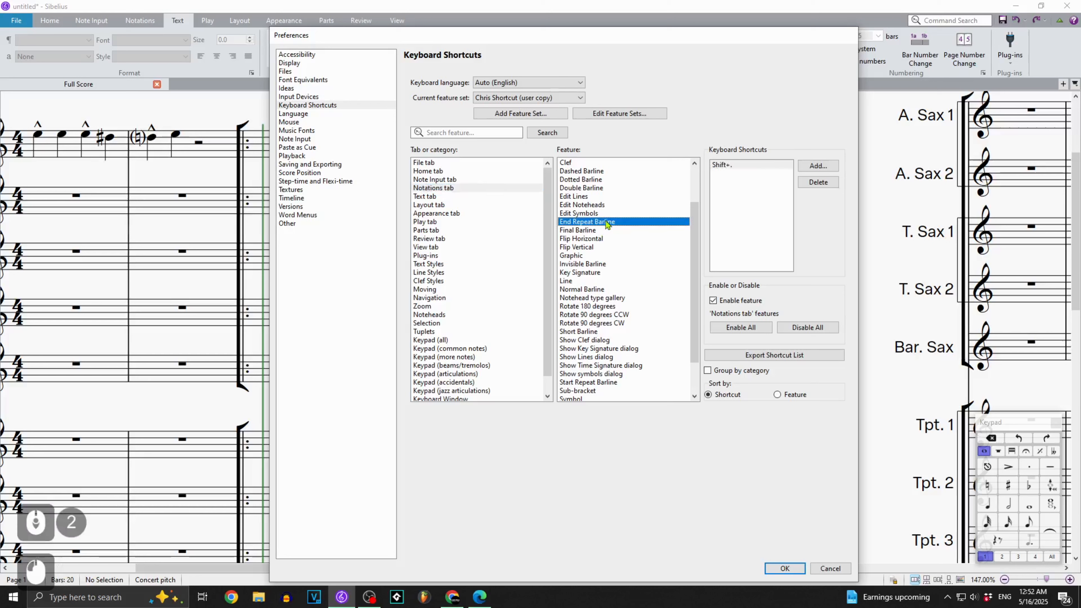
{"action": "left_click", "coordinate": [738, 166]}
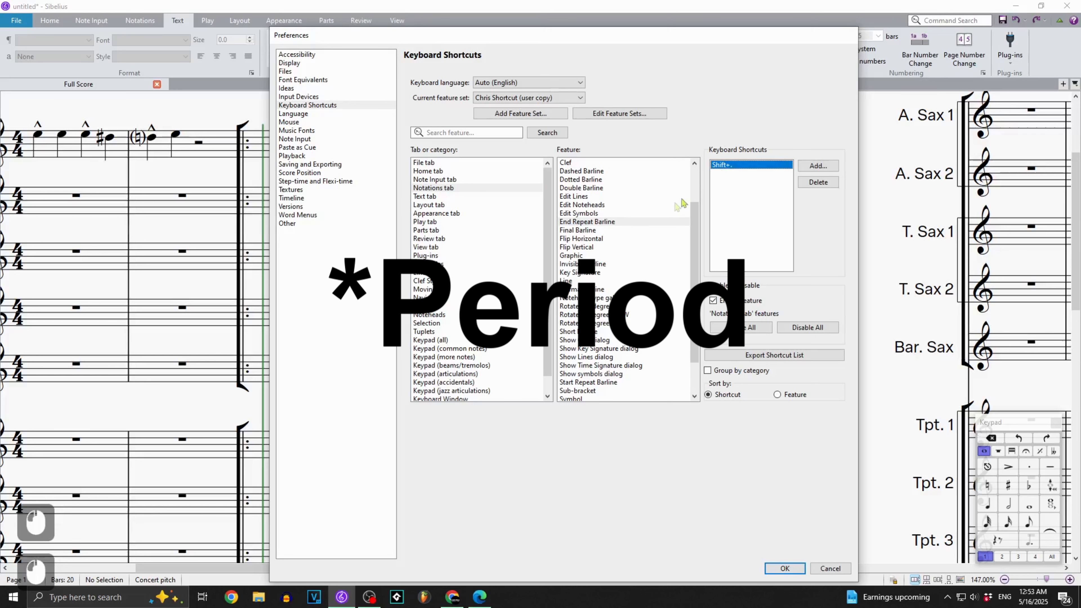
Look up the shortcut assigned to Start Repeat Barline in the same category and close the preferences without changes.
{"action": "scroll", "coordinate": [681, 203], "scroll_direction": "down", "scroll_amount": 2}
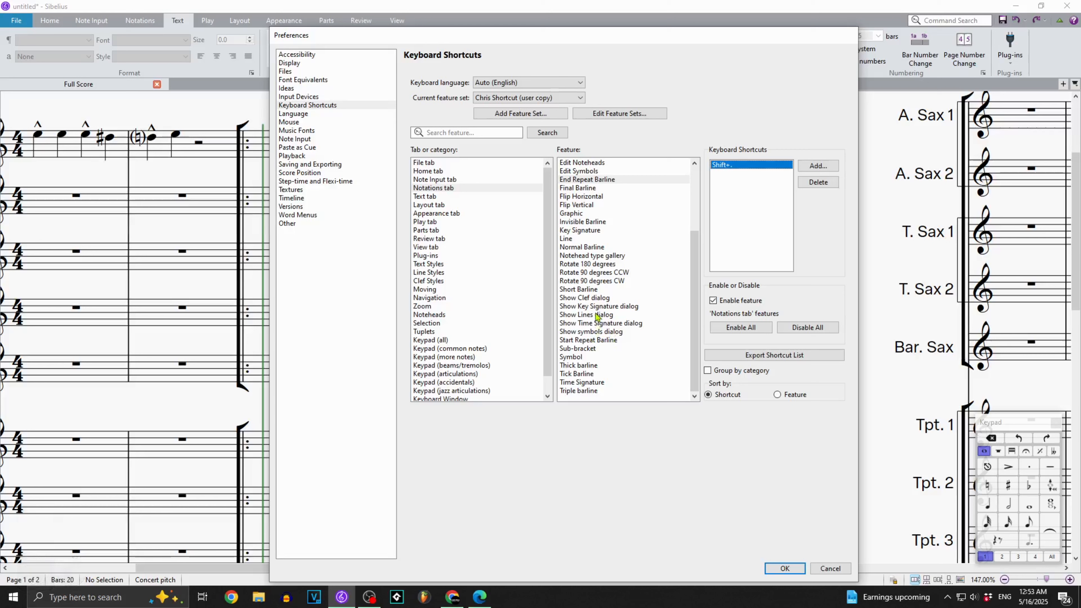
{"action": "left_click", "coordinate": [597, 341]}
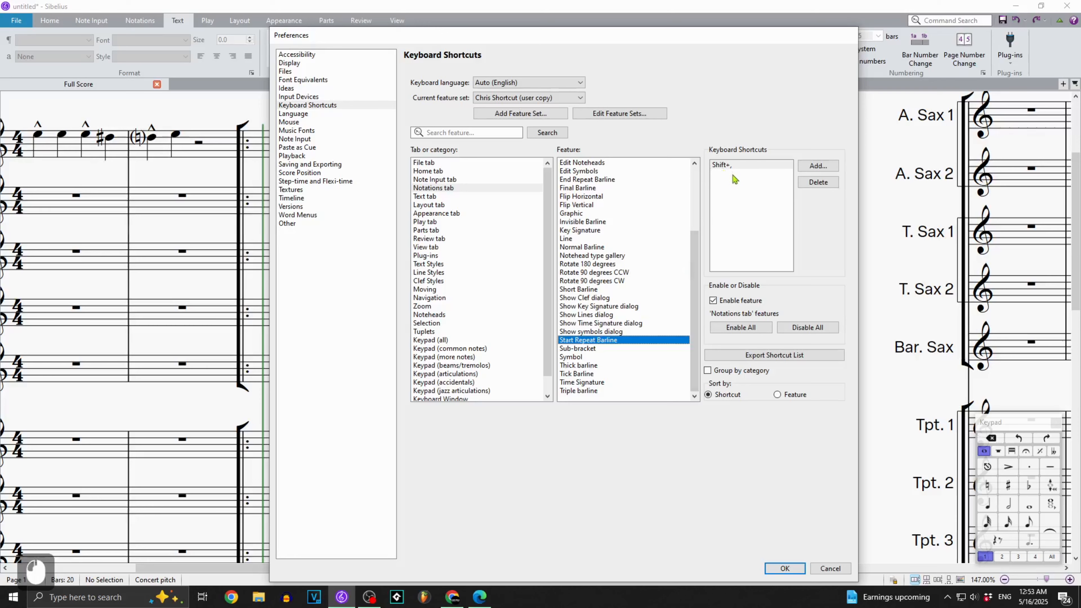
{"action": "left_click", "coordinate": [823, 570]}
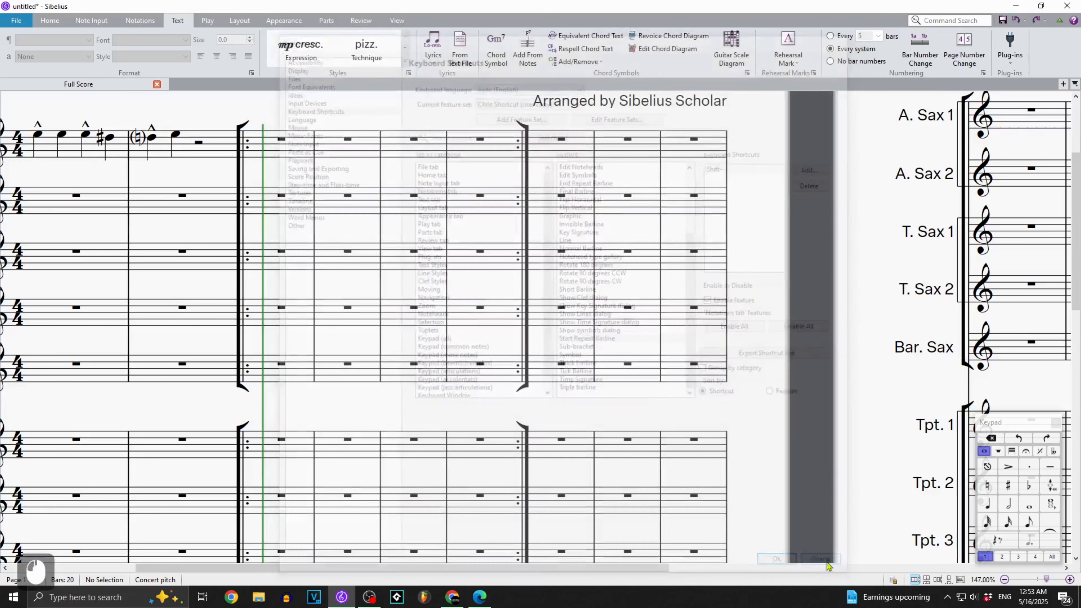
Try a start repeat barline before bar 8 and an end repeat barline after bar 9, and remove all the repeat barlines.
{"action": "left_click_drag", "start_coordinate": [406, 123], "coordinate": [447, 169]}
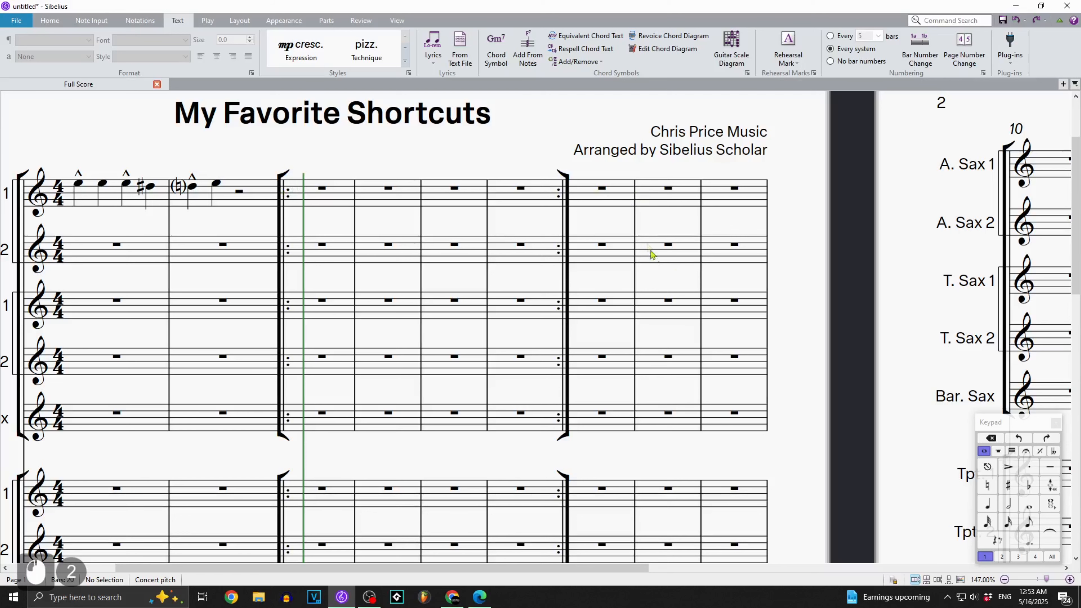
{"action": "left_click", "coordinate": [636, 232], "text": "shift"}
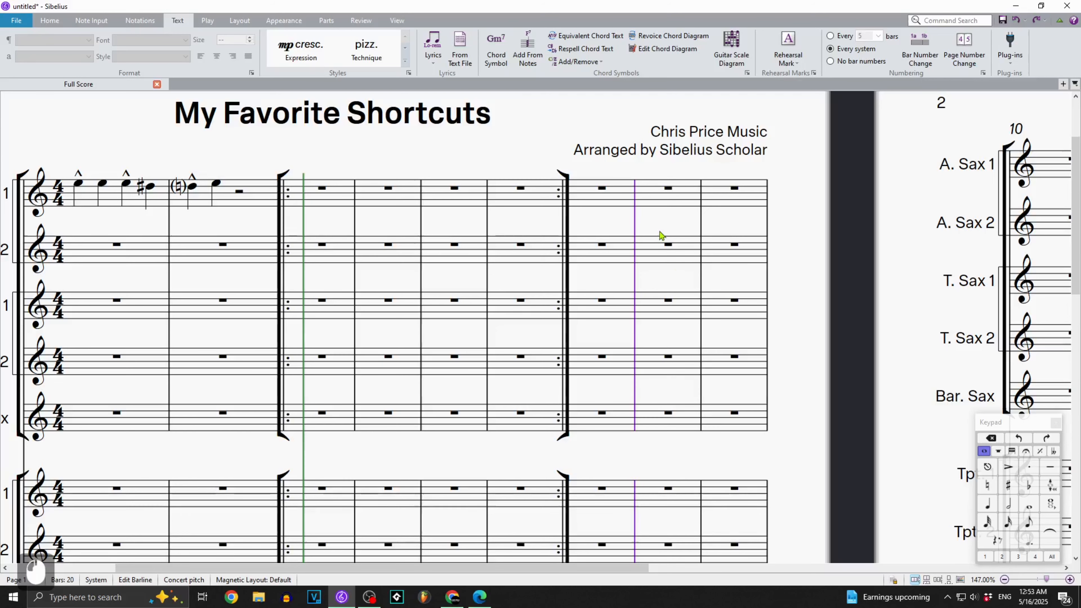
{"action": "key", "text": "shift+comma"}
{"action": "left_click", "coordinate": [660, 232]}
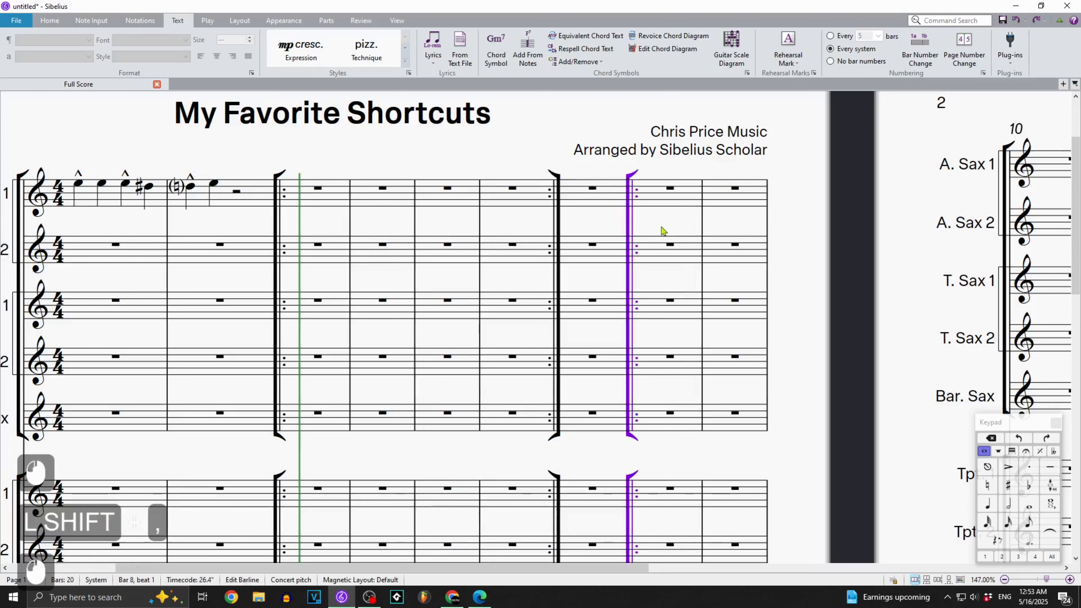
{"action": "left_click", "coordinate": [766, 229]}
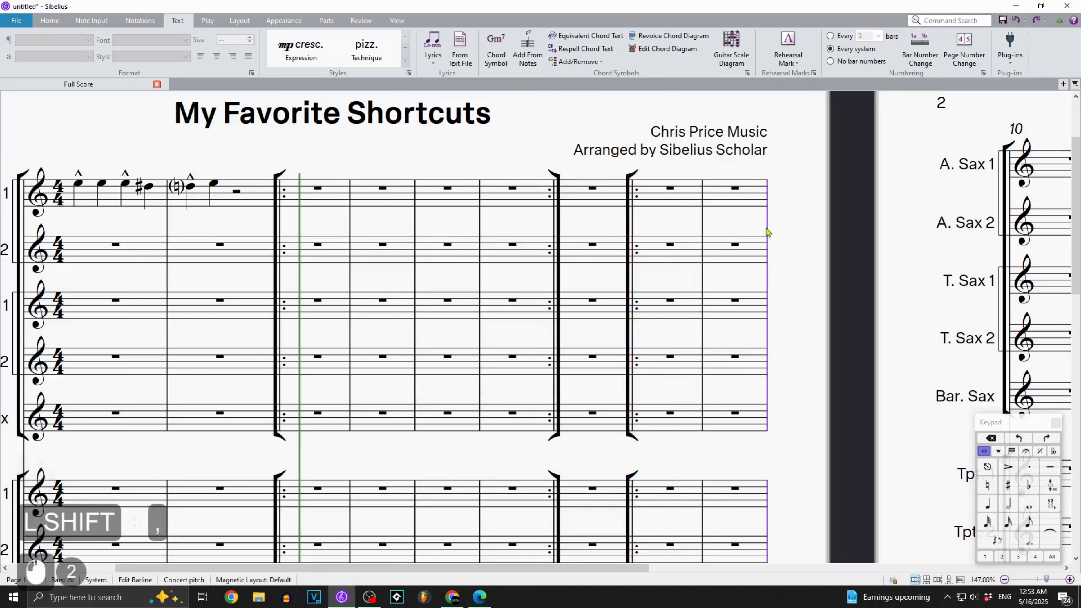
{"action": "key", "text": "shift+period"}
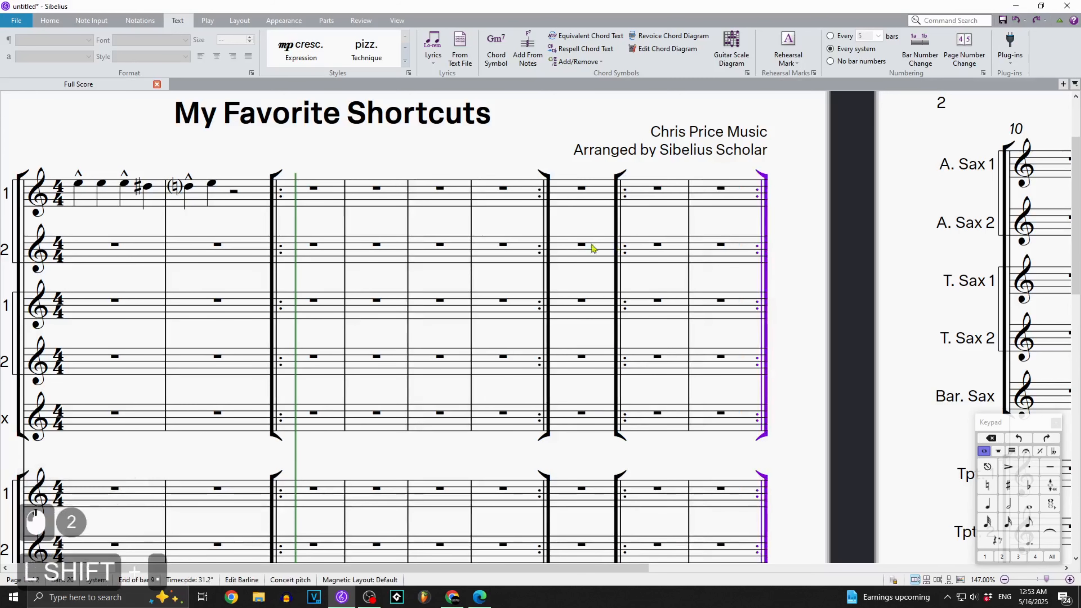
{"action": "key", "text": "Delete"}
Select bars 1 and 2 of Alto Sax 1 and add a note a third above every note.
{"action": "left_click_drag", "start_coordinate": [474, 212], "coordinate": [579, 245]}
{"action": "left_click", "coordinate": [393, 264]}
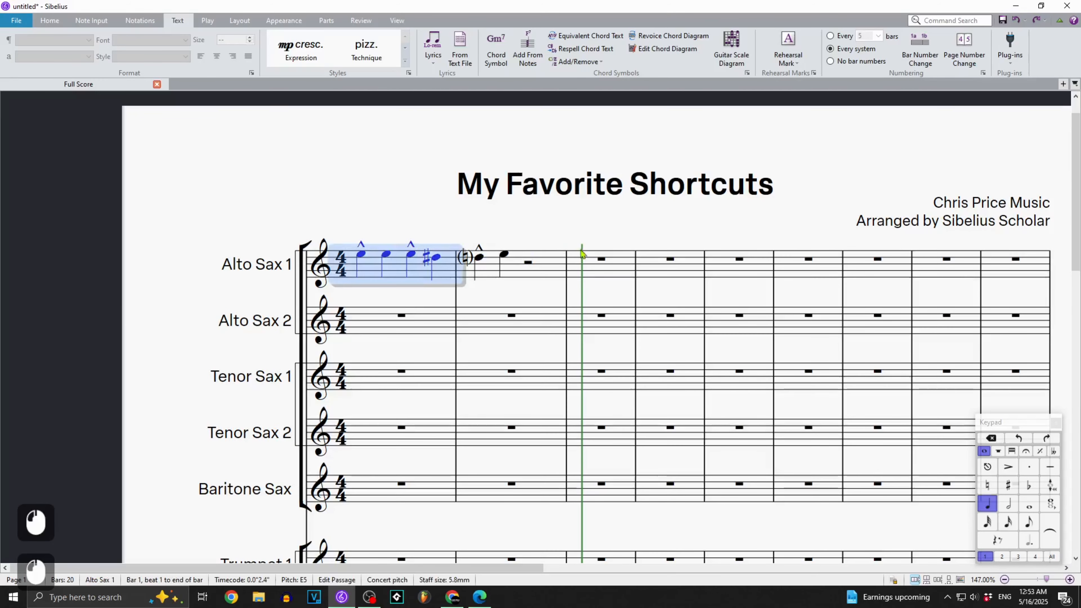
{"action": "left_click", "coordinate": [543, 271], "text": "shift"}
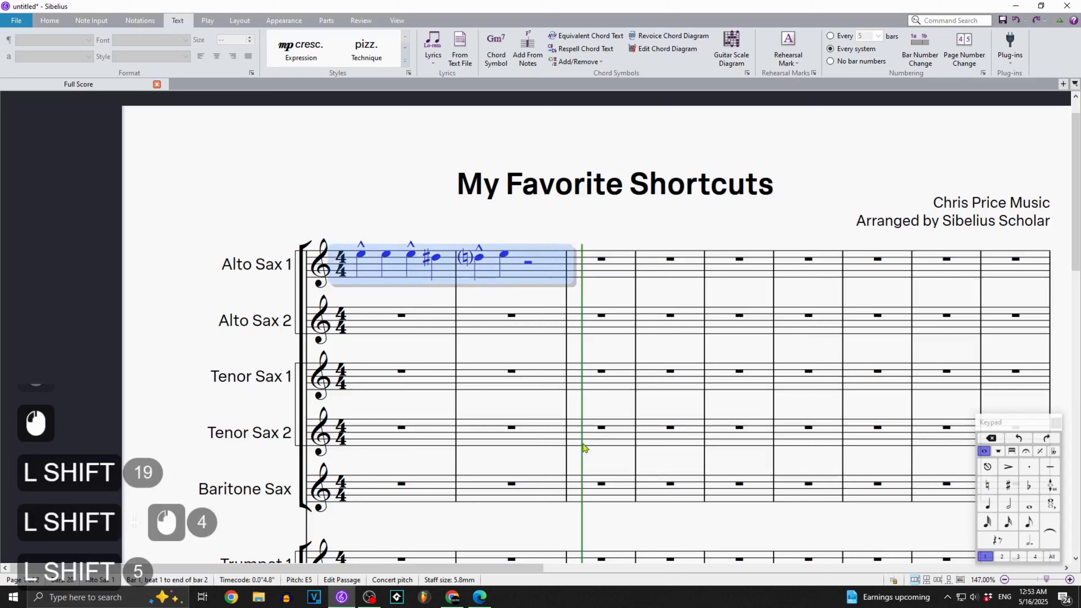
{"action": "key", "text": "shift+3"}
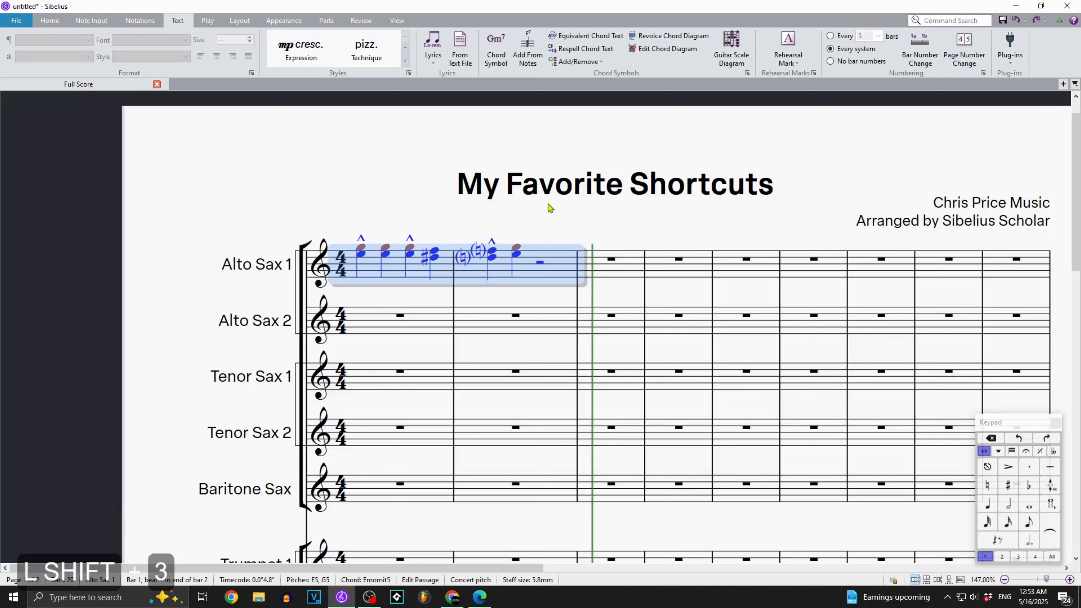
Filter bars 1 and 2 of Alto Sax 1 to the second note of each chord, and then to the top note only.
{"action": "key", "text": "ctrl+shift+7"}
{"action": "key", "text": "ctrl+shift+alt+3"}
{"action": "key", "text": "ctrl+shift+alt+2"}
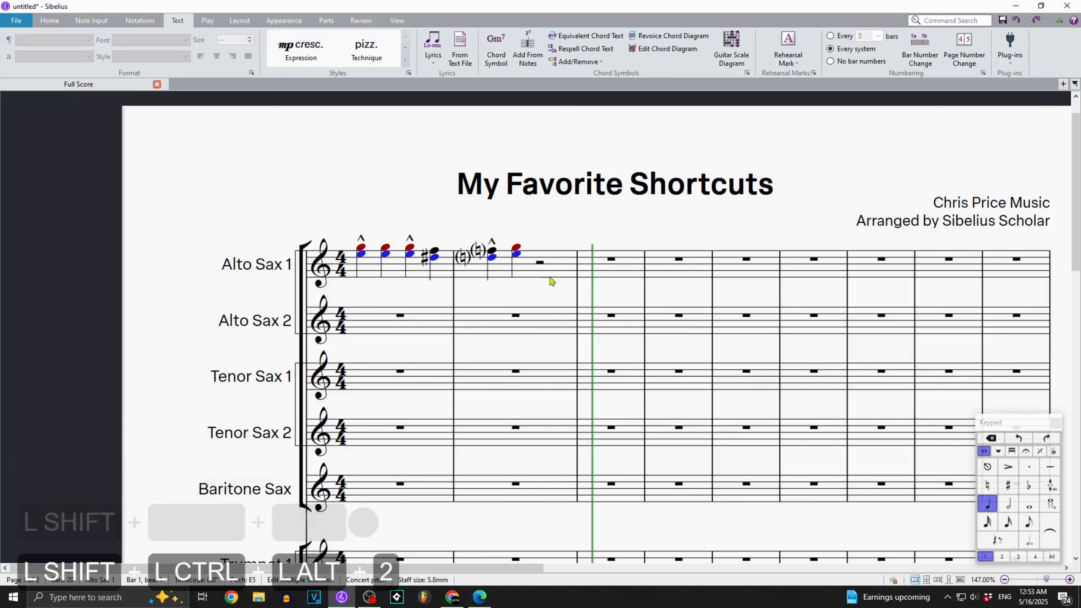
{"action": "left_click", "coordinate": [466, 268], "text": "shift"}
{"action": "left_click", "coordinate": [360, 272], "text": "shift"}
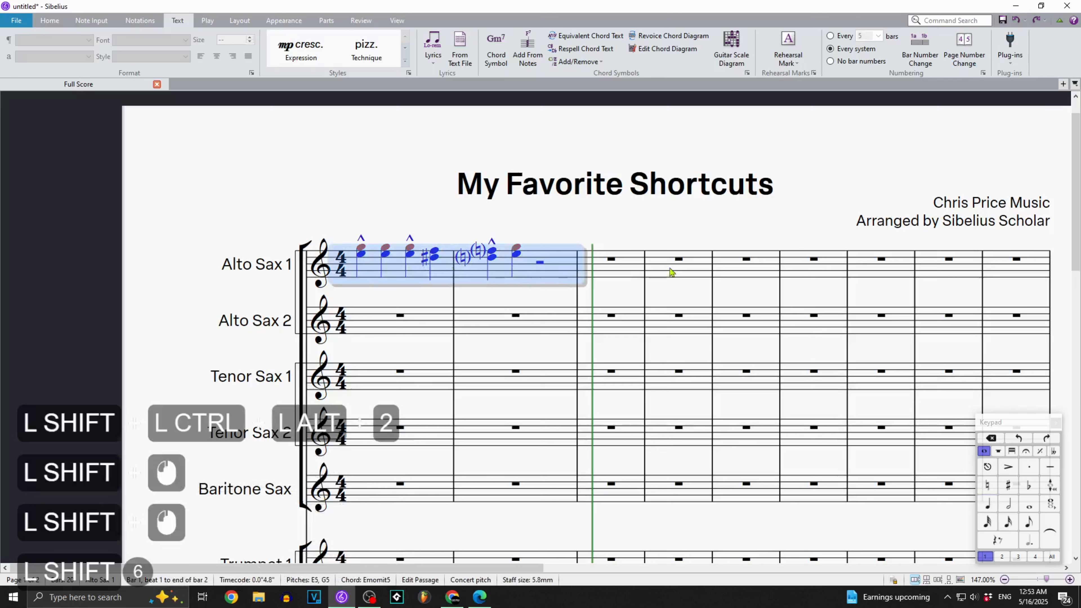
{"action": "key", "text": "ctrl+shift+alt+1"}
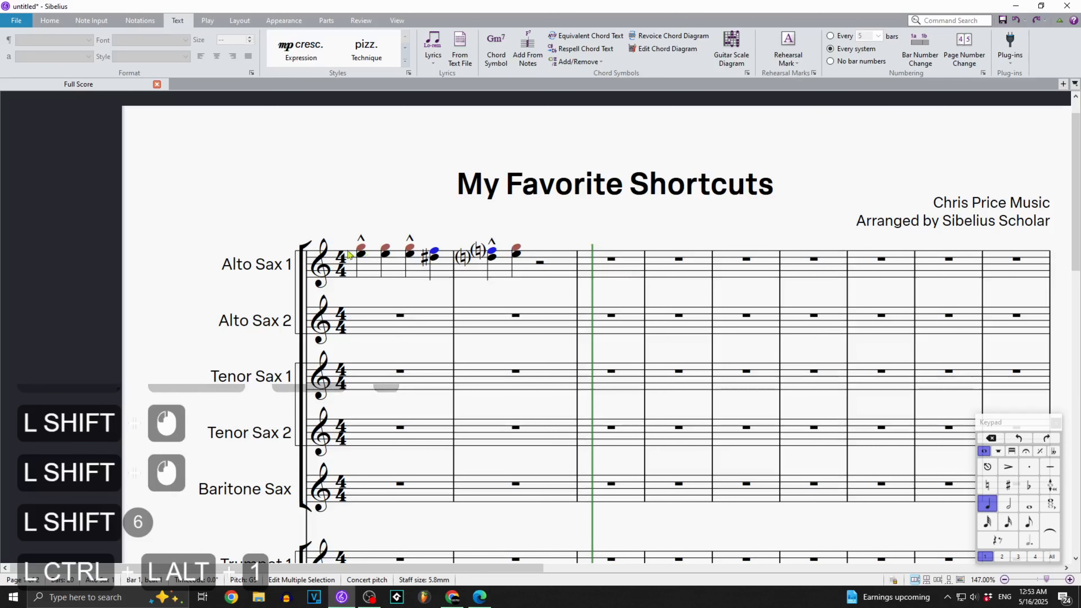
Transpose the chords in bars 1 and 2 of Alto Sax 1 down four diatonic steps and select only their top notes.
{"action": "left_click", "coordinate": [560, 269]}
{"action": "left_click", "coordinate": [371, 269], "text": "shift"}
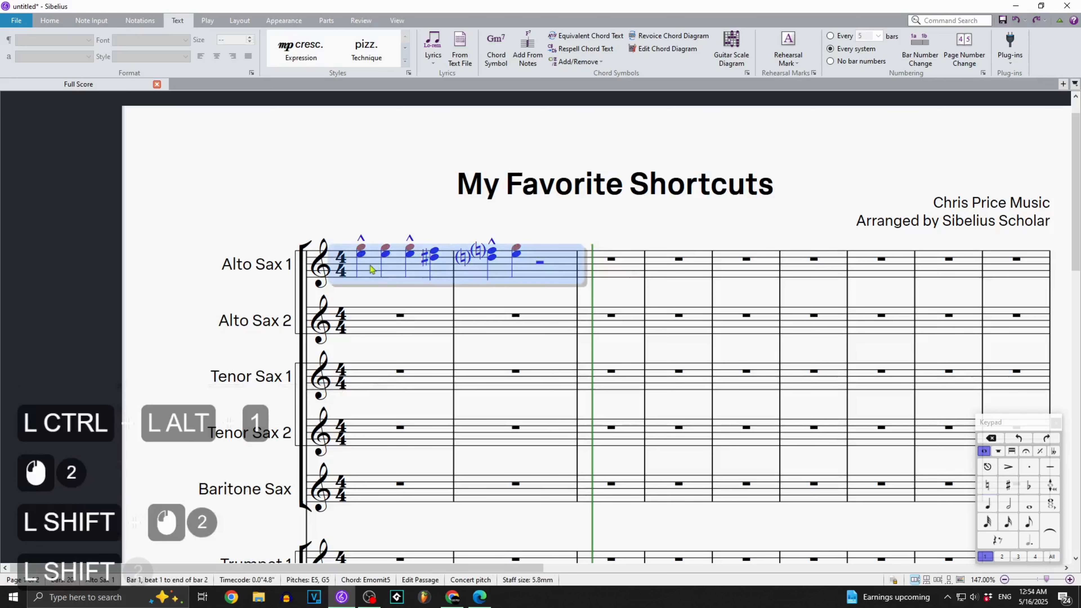
{"action": "key", "text": "shift+Down"}
{"action": "key", "text": "shift+Down"}
{"action": "key", "text": "shift+Down"}
{"action": "key", "text": "shift+Down"}
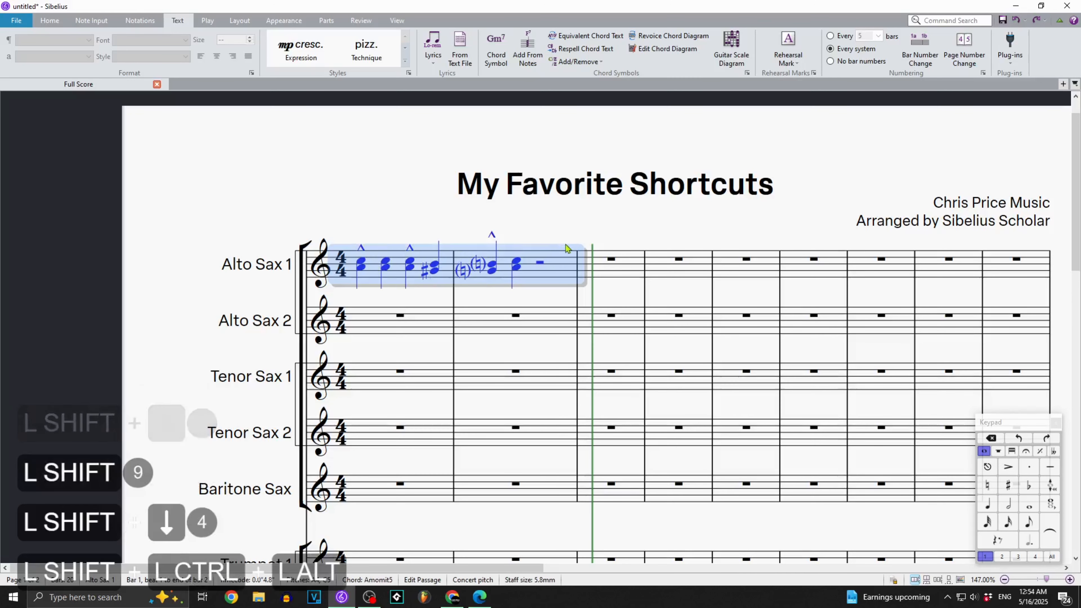
{"action": "key", "text": "ctrl+shift+alt+1"}
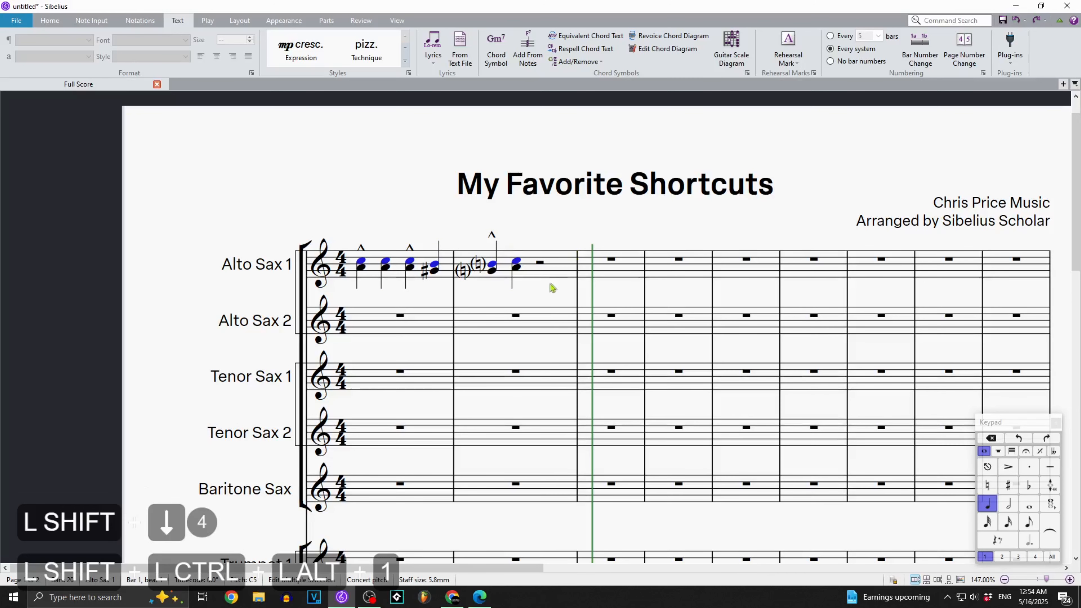
Add a third above the chords in bars 1 and 2 of Alto Sax 1 and select the third note from the top of each.
{"action": "left_click", "coordinate": [509, 266]}
{"action": "left_click", "coordinate": [379, 272], "text": "shift"}
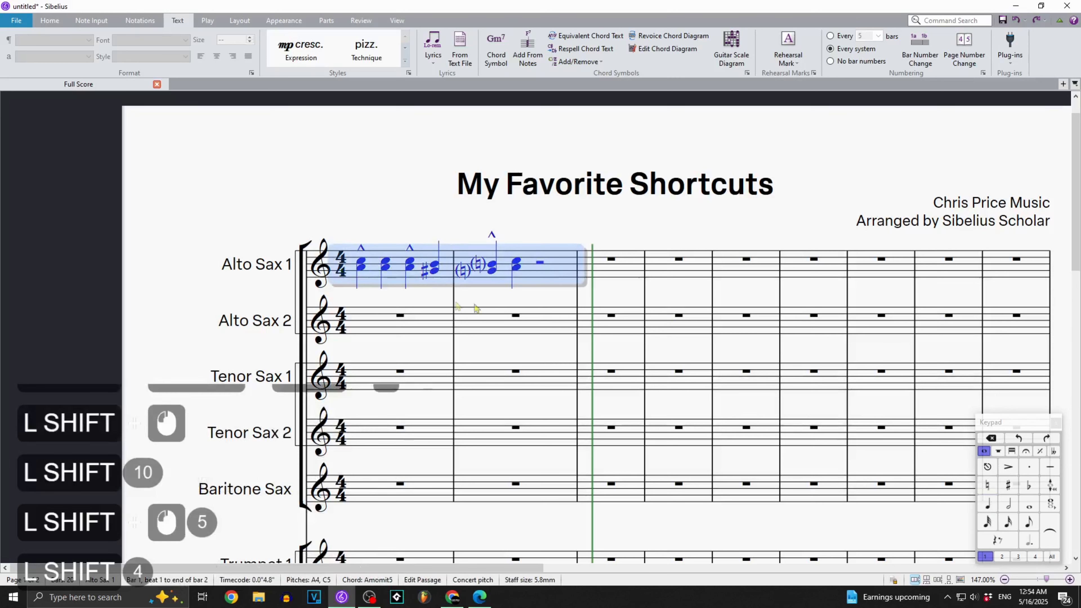
{"action": "key", "text": "3"}
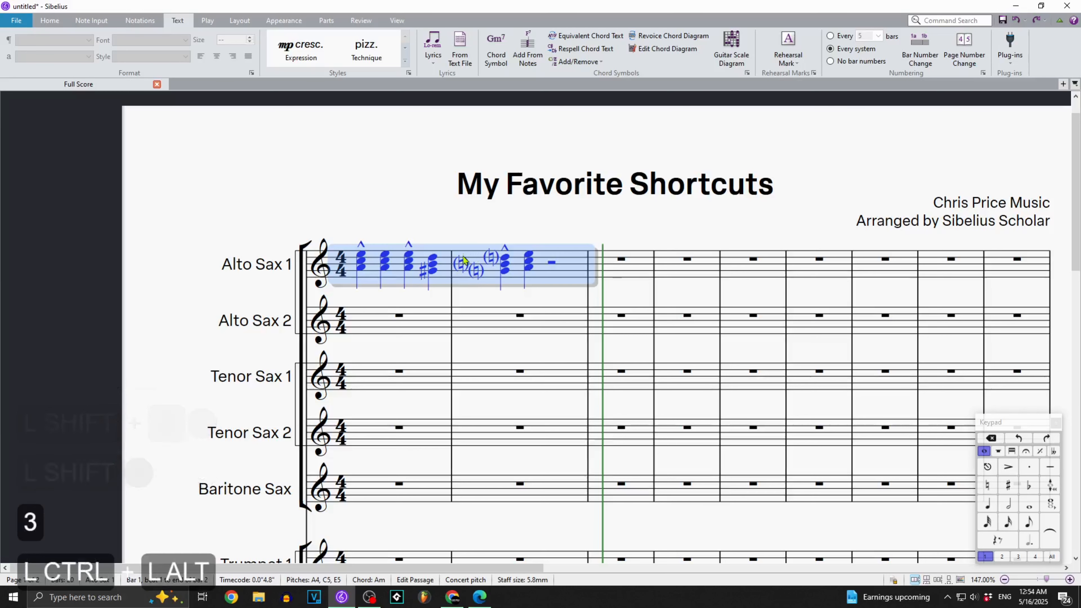
{"action": "key", "text": "ctrl+alt+3"}
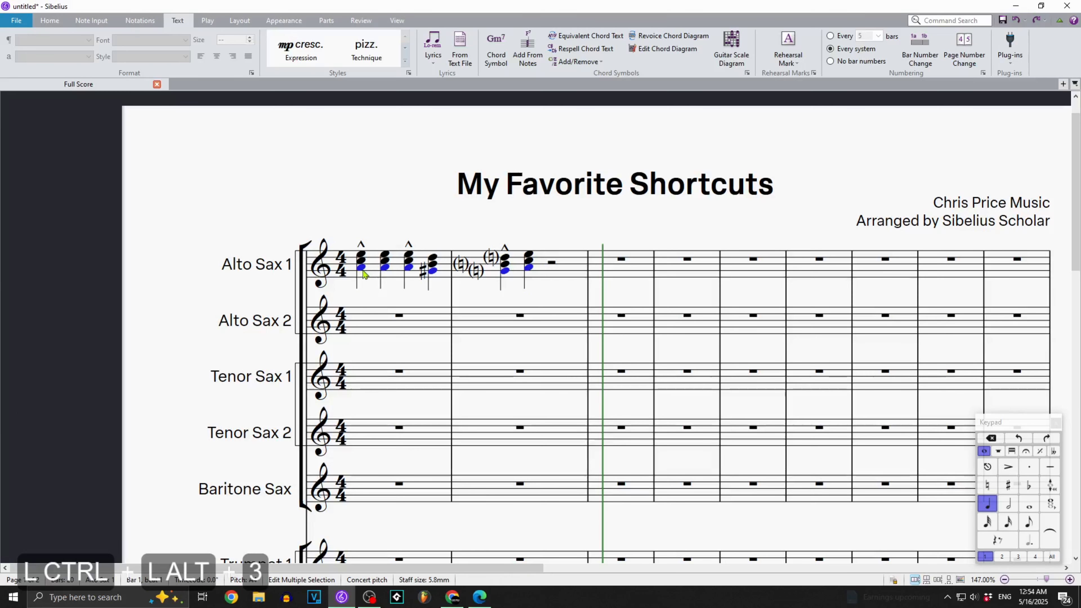
Build the chords in bars 1 and 2 of Alto Sax 1 up to five notes and try to filter the fifth note of each.
{"action": "left_click", "coordinate": [418, 209]}
{"action": "left_click", "coordinate": [431, 270]}
{"action": "left_click", "coordinate": [560, 265]}
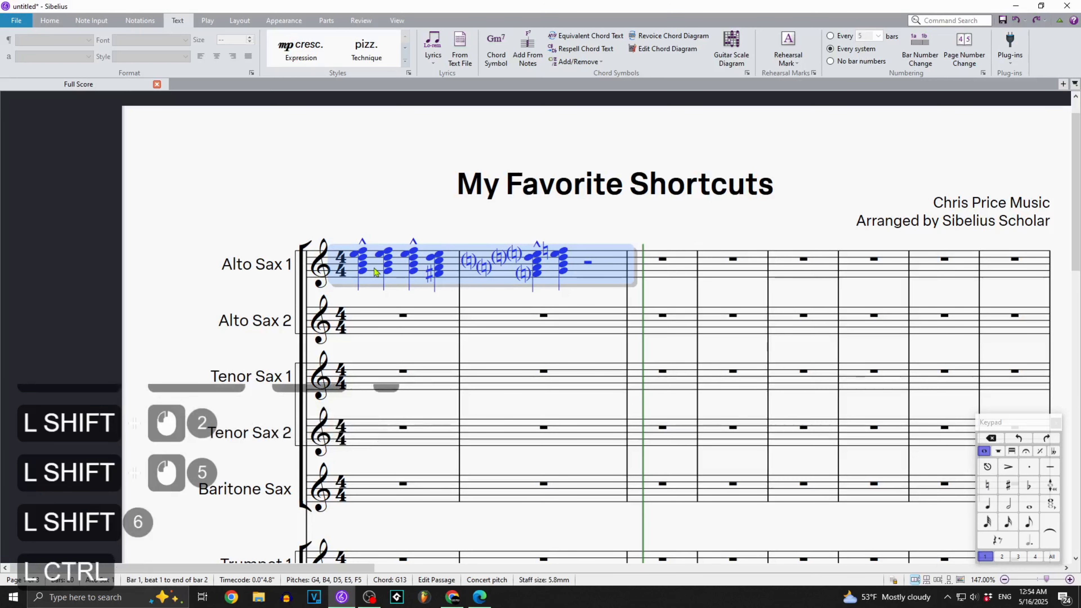
{"action": "key", "text": "ctrl+alt+5"}
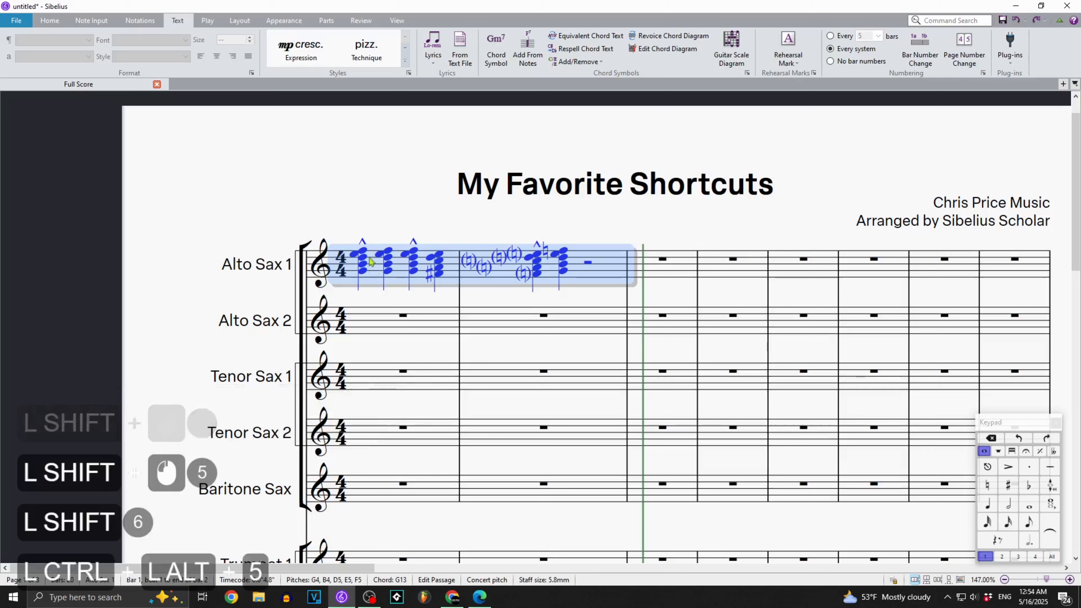
{"action": "left_click", "coordinate": [439, 334]}
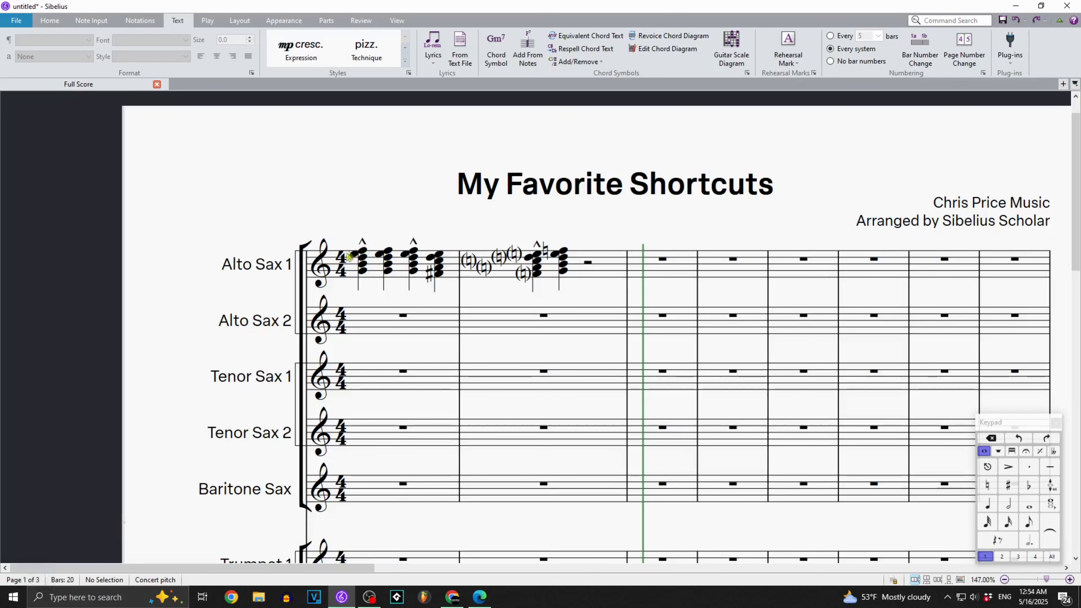
Delete the top notes and the lowest notes of the chords in bars 1 and 2 of Alto Sax 1, reducing each chord to two notes.
{"action": "left_click", "coordinate": [610, 262], "text": "shift"}
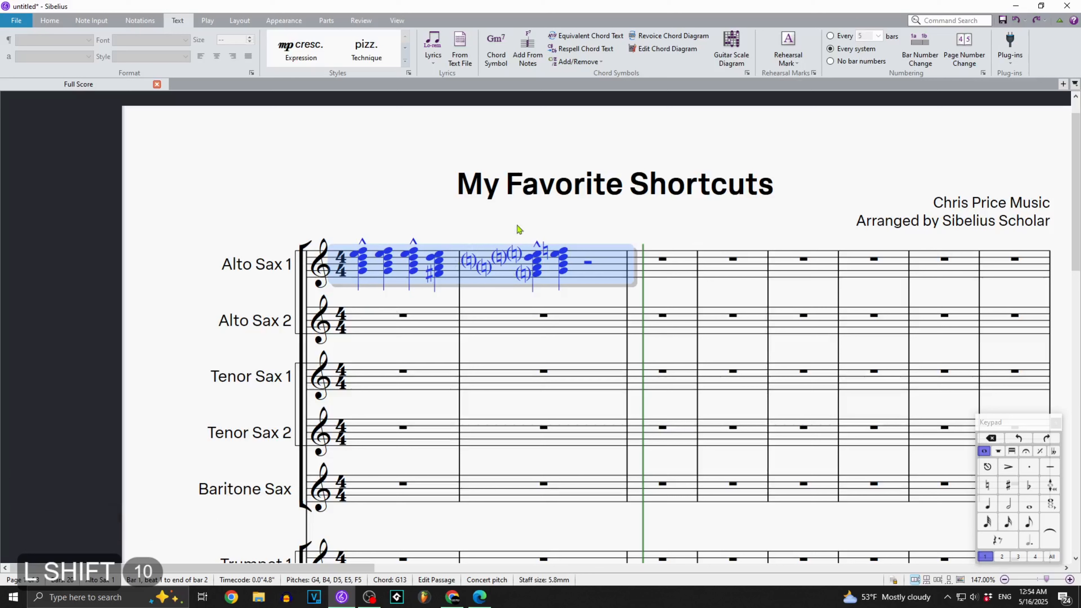
{"action": "left_click", "coordinate": [438, 271], "text": "shift"}
{"action": "left_click", "coordinate": [400, 269], "text": "shift"}
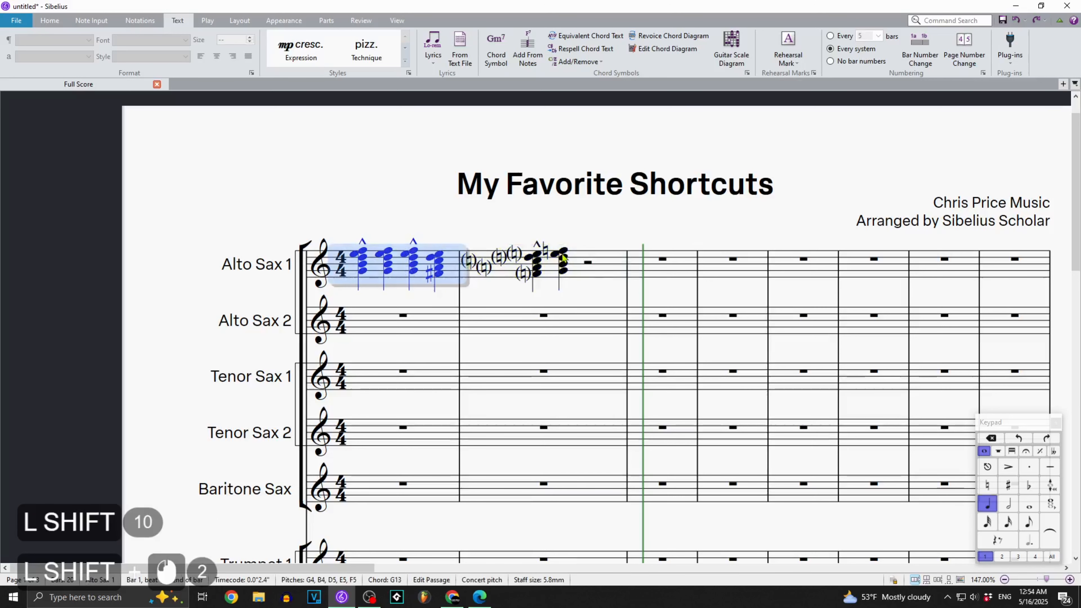
{"action": "left_click", "coordinate": [606, 257], "text": "shift"}
{"action": "key", "text": "ctrl+alt+1"}
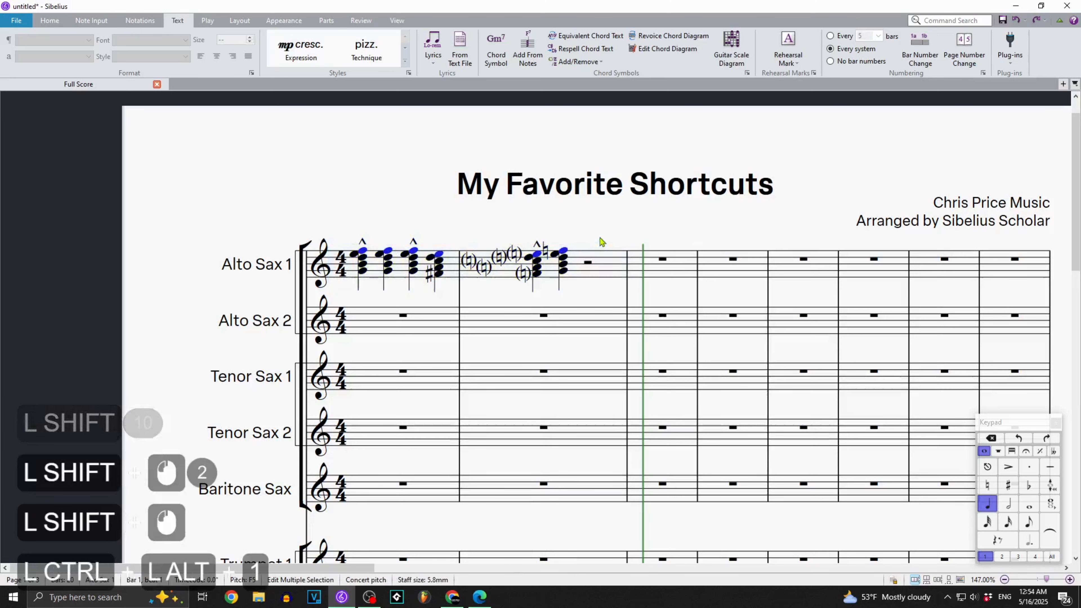
{"action": "key", "text": "Delete"}
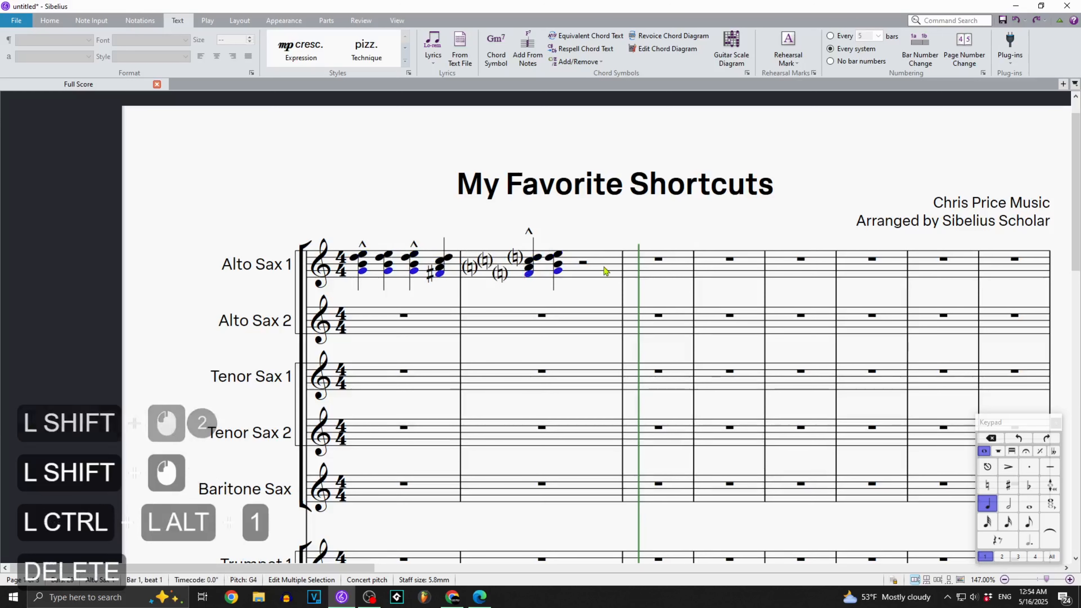
{"action": "key", "text": "Delete"}
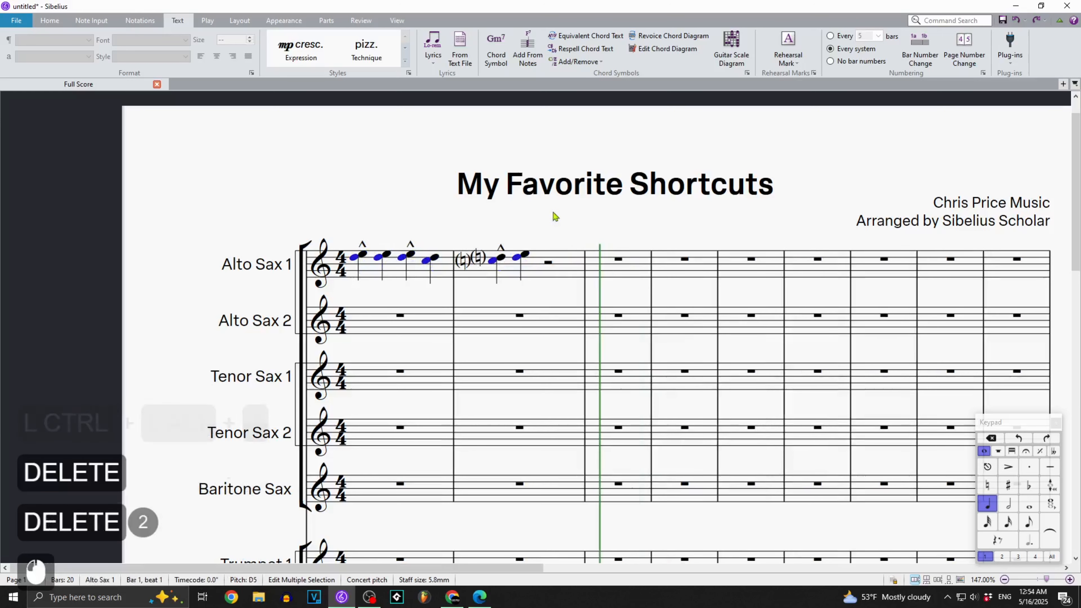
Enter the half notes G, F, A and F in voice 2 beneath the chords in bars 1 and 2 of Alto Sax 1.
{"action": "left_click", "coordinate": [431, 275]}
{"action": "left_click", "coordinate": [424, 272]}
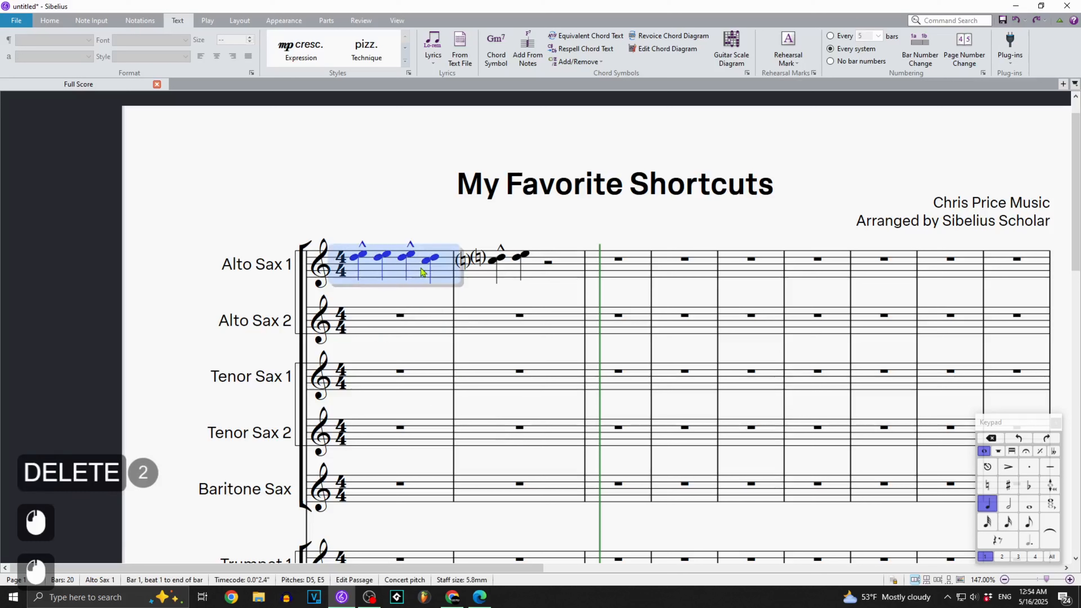
{"action": "key", "text": "n"}
{"action": "key", "text": "alt+KP_2"}
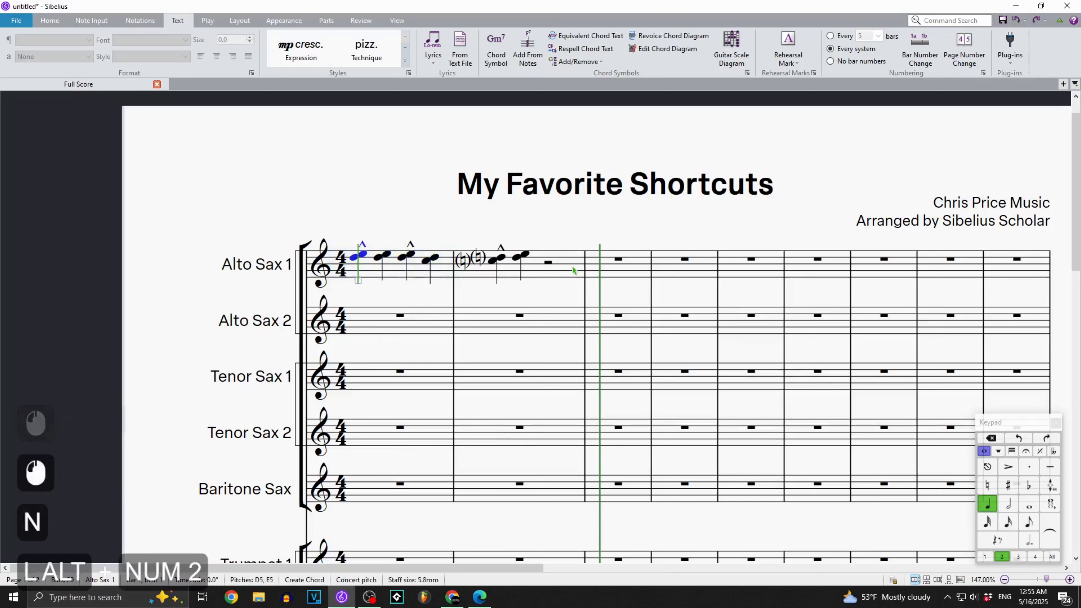
{"action": "key", "text": "KP_5"}
{"action": "key", "text": "g"}
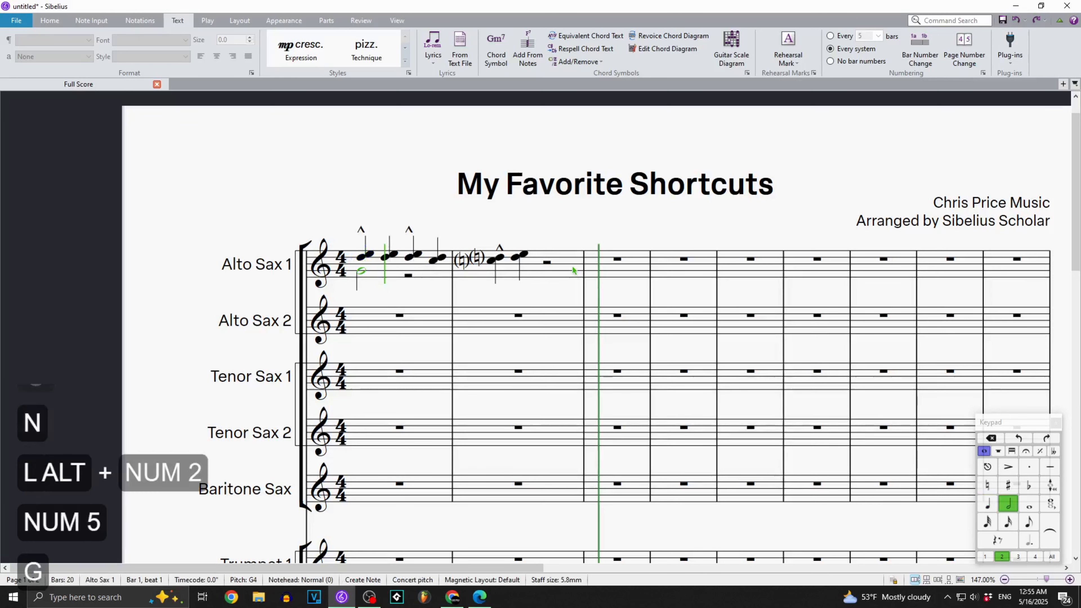
{"action": "key", "text": "f"}
{"action": "key", "text": "a"}
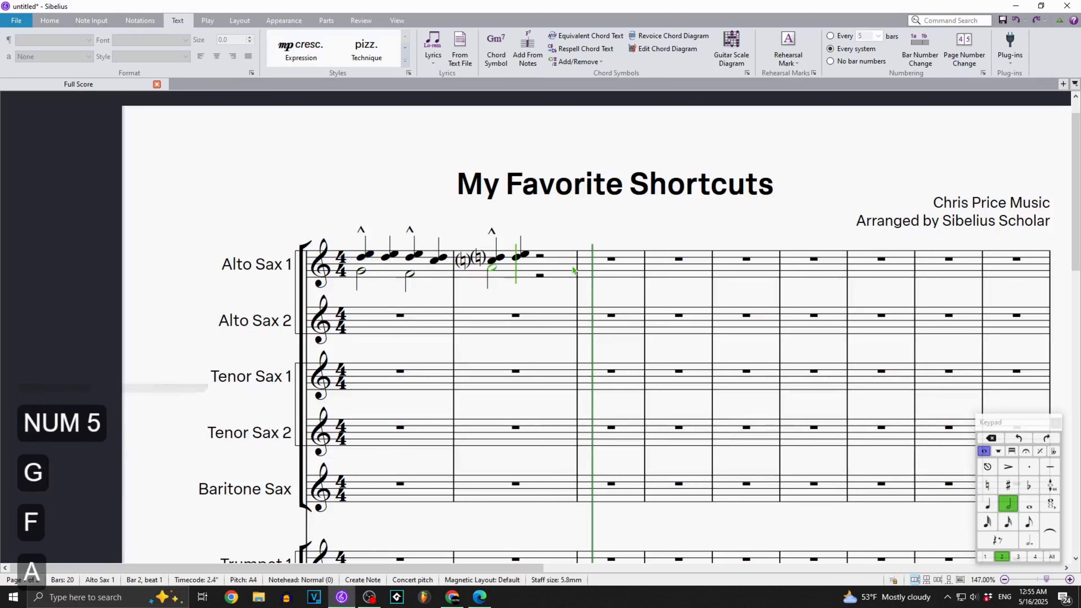
{"action": "key", "text": "f"}
{"action": "key", "text": "Escape"}
Select the voice 2 half notes in bars 1 and 2 of Alto Sax 1 individually as a multiple selection.
{"action": "left_click", "coordinate": [359, 323]}
{"action": "left_click", "coordinate": [388, 302]}
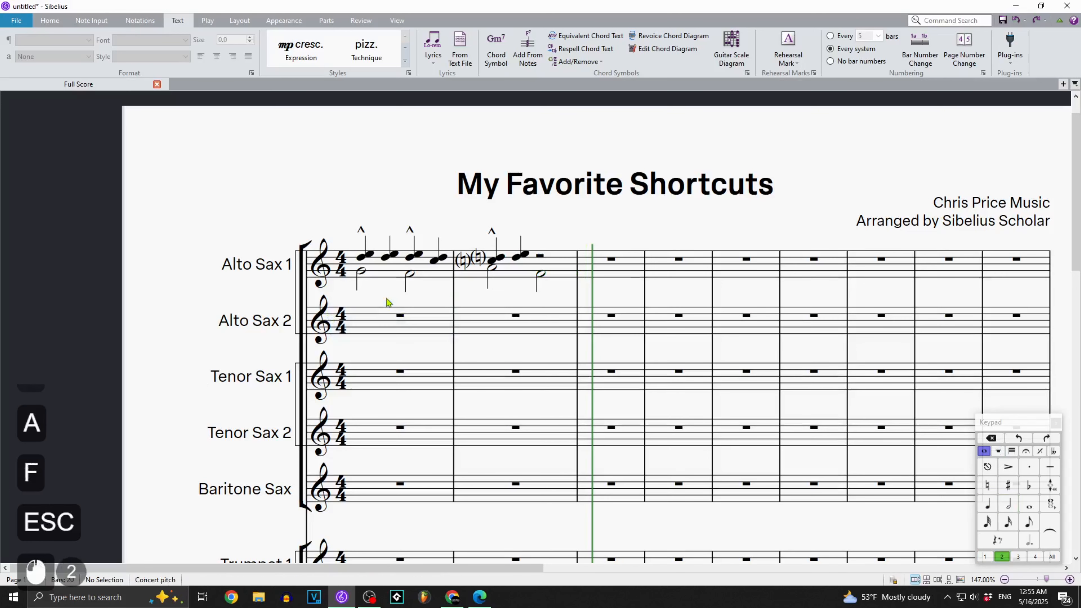
{"action": "left_click", "coordinate": [361, 271], "text": "ctrl"}
{"action": "left_click", "coordinate": [411, 275], "text": "ctrl"}
{"action": "left_click", "coordinate": [492, 268], "text": "ctrl"}
{"action": "left_click", "coordinate": [541, 274], "text": "ctrl"}
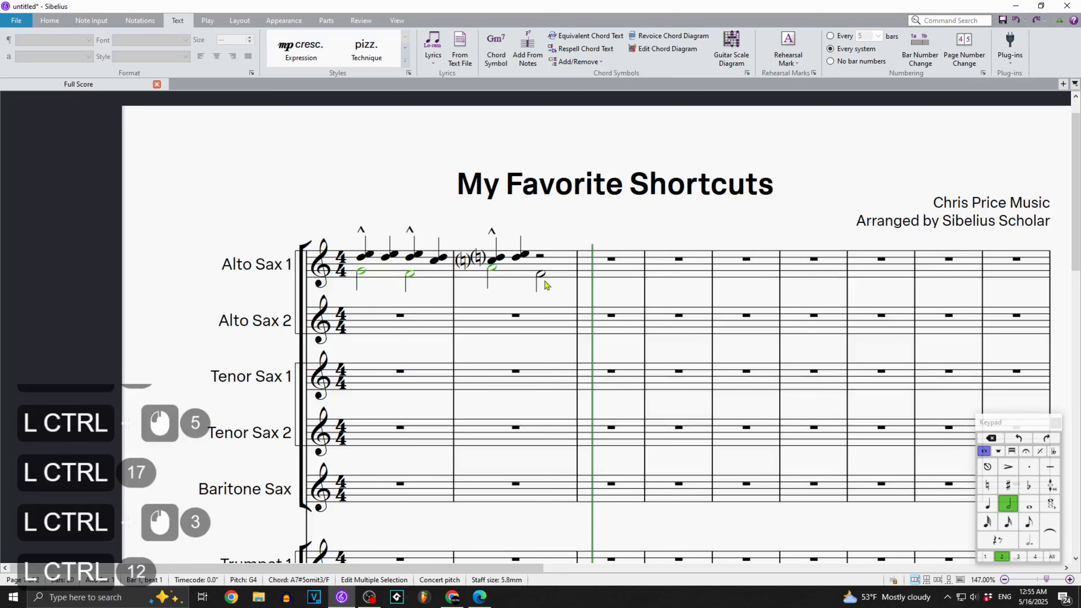
Select bars 1 and 2 of Alto Sax 1 as a passage and filter the selection to voice 2 only.
{"action": "left_click", "coordinate": [557, 291]}
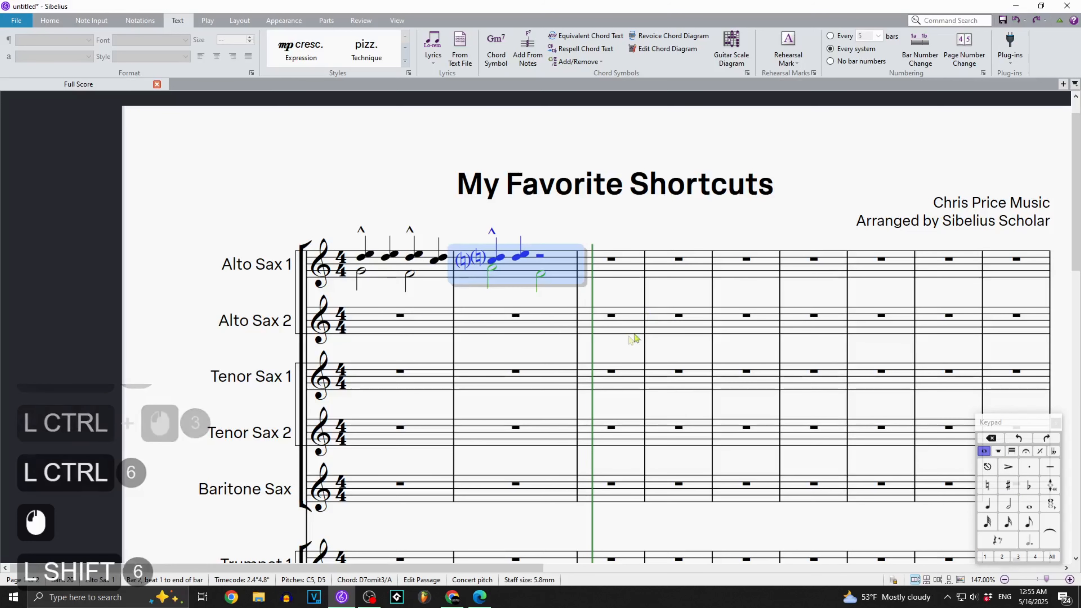
{"action": "left_click", "coordinate": [379, 274], "text": "shift"}
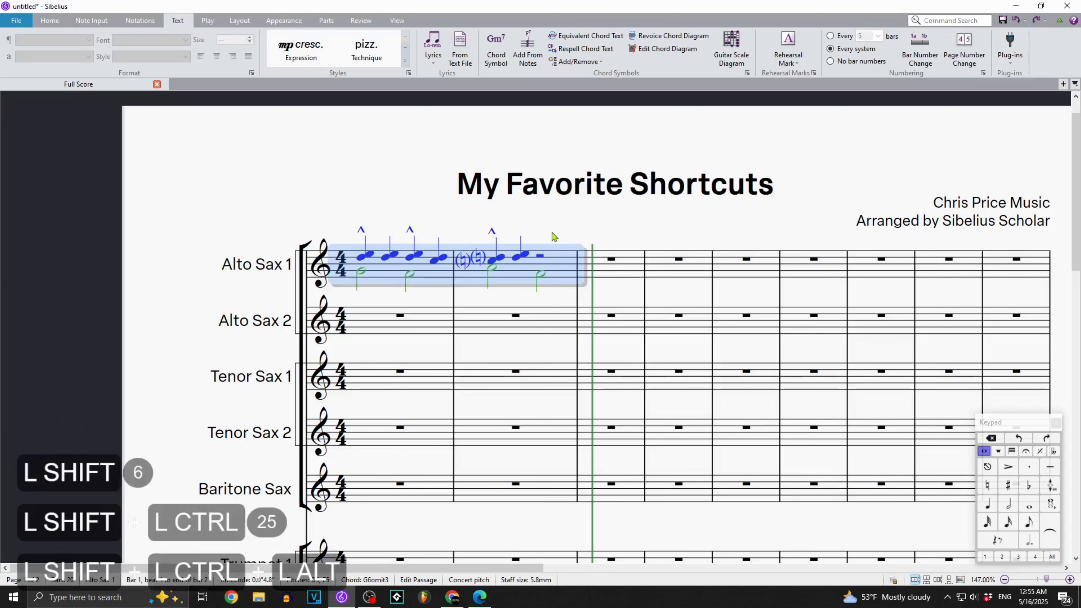
{"action": "key", "text": "ctrl+shift+alt+2"}
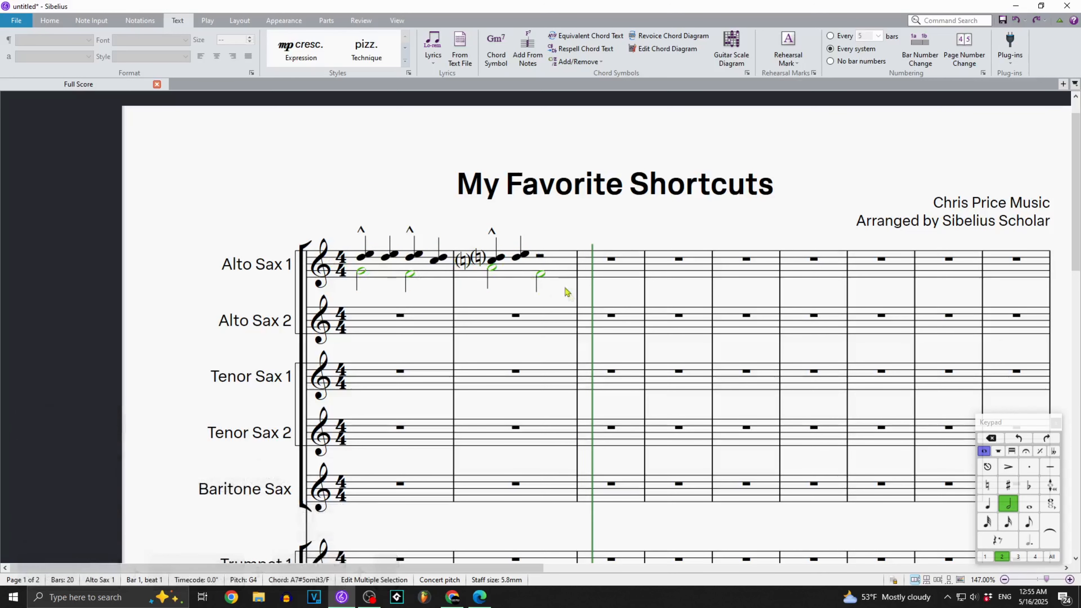
Reselect bars 1 and 2 of Alto Sax 1, filter the passage to voice 1, and try the voice 2 filter again.
{"action": "left_click", "coordinate": [393, 277]}
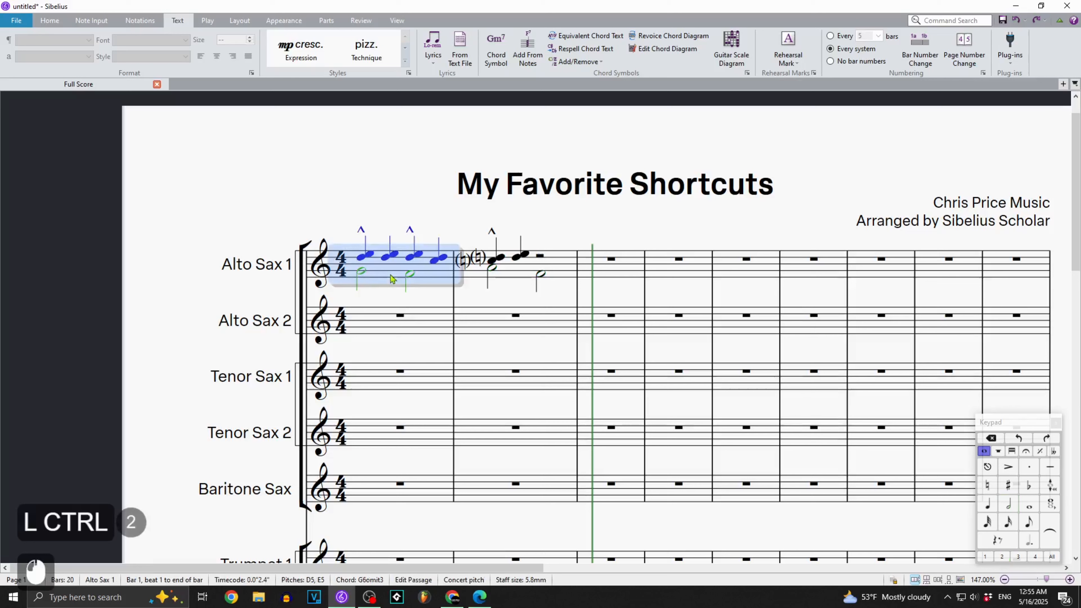
{"action": "left_click", "coordinate": [559, 277], "text": "shift"}
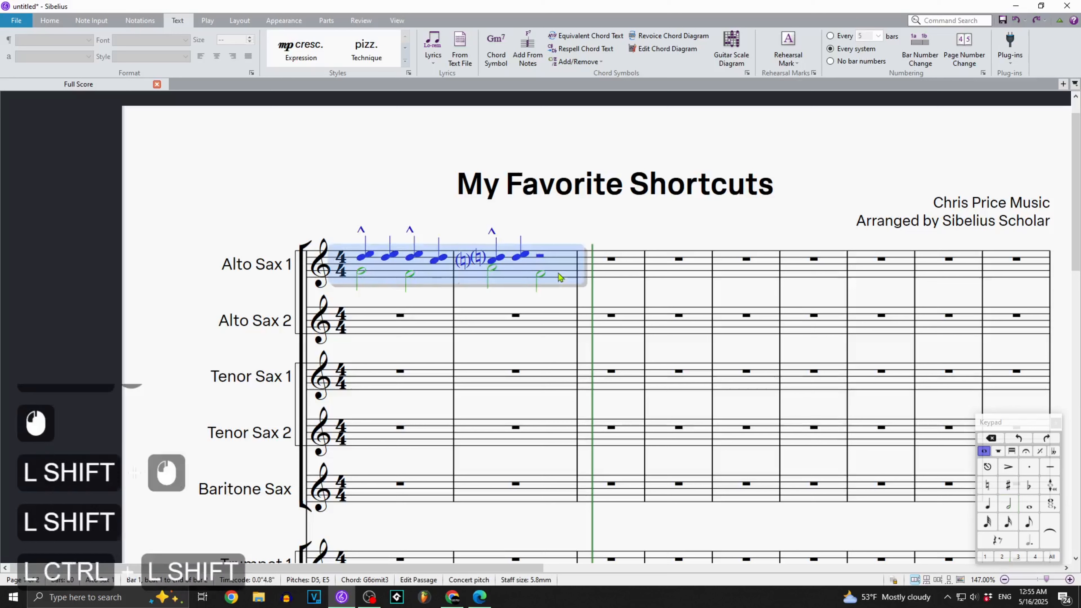
{"action": "key", "text": "ctrl+shift+alt+1"}
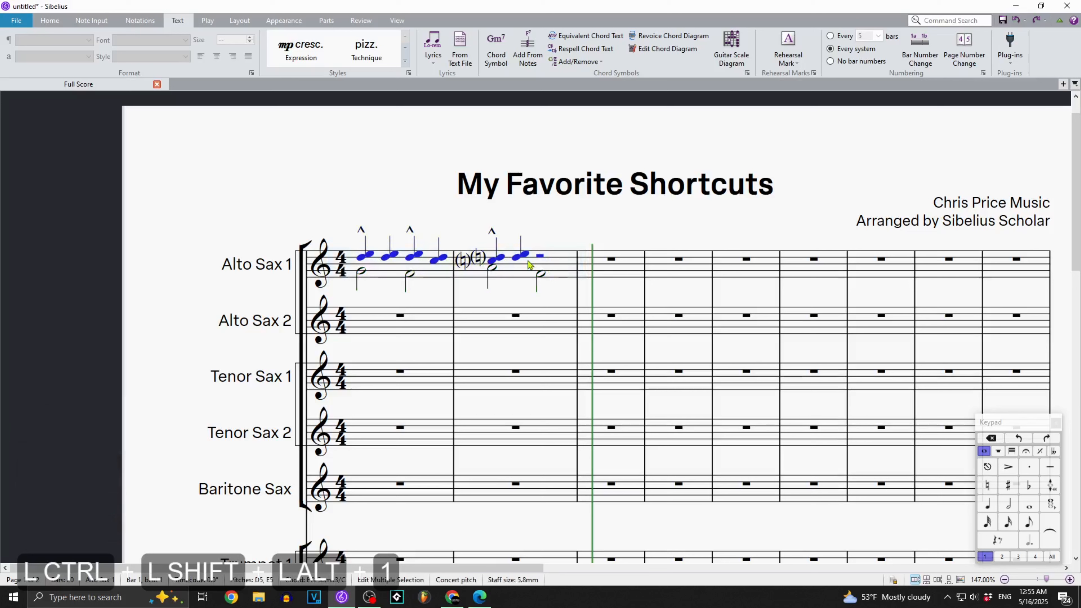
{"action": "key", "text": "ctrl+shift+alt+2"}
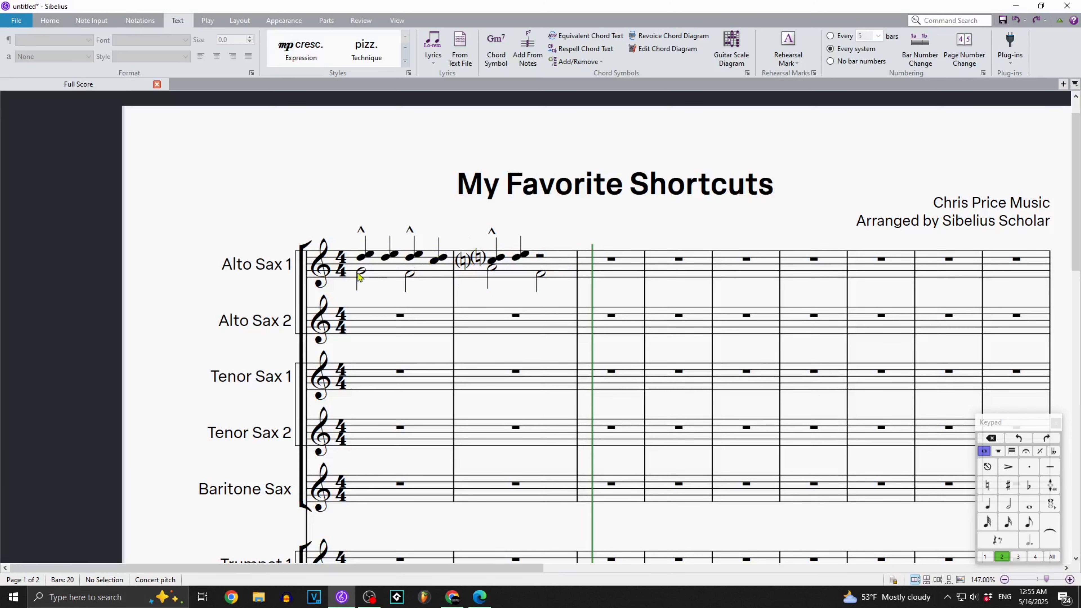
Change the first voice 2 notehead in bar 1 through cross, diamond, beat without stem and beat, ending on cross or diamond.
{"action": "left_click", "coordinate": [360, 272]}
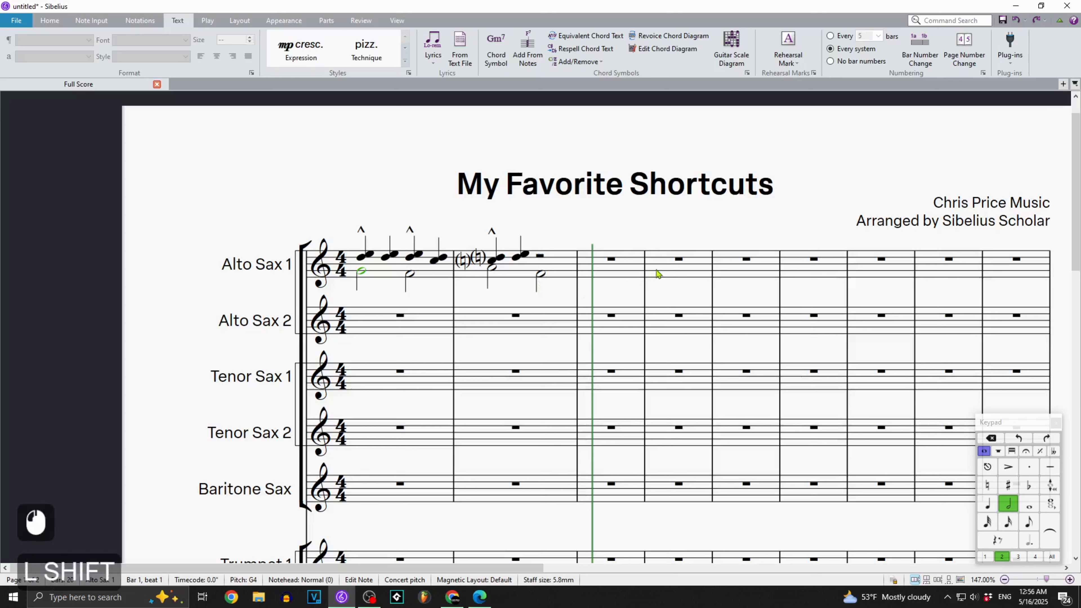
{"action": "key", "text": "shift+alt+1"}
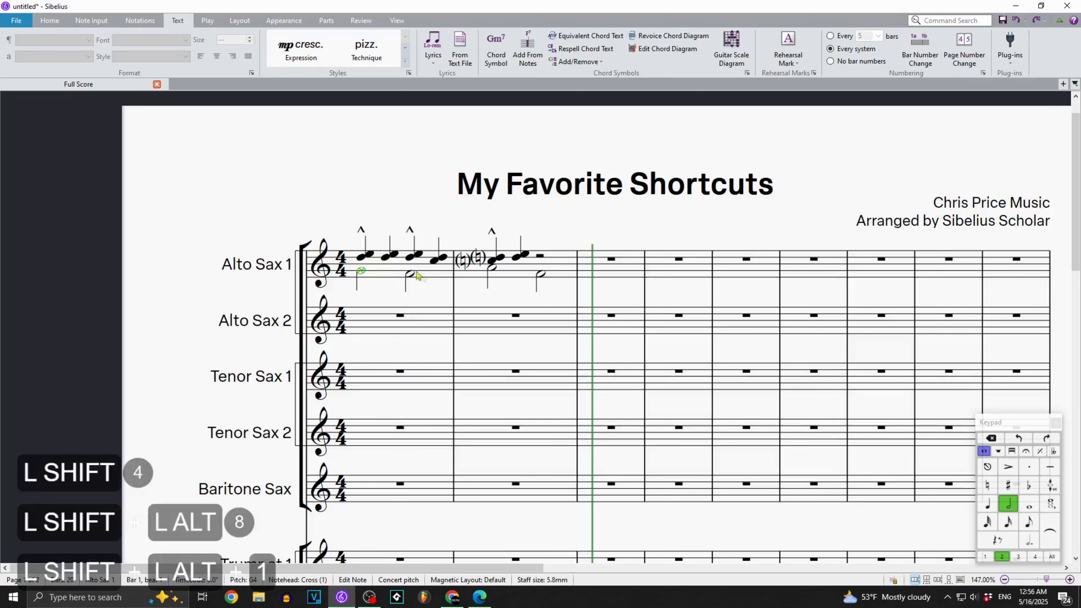
{"action": "key", "text": "shift+alt+2"}
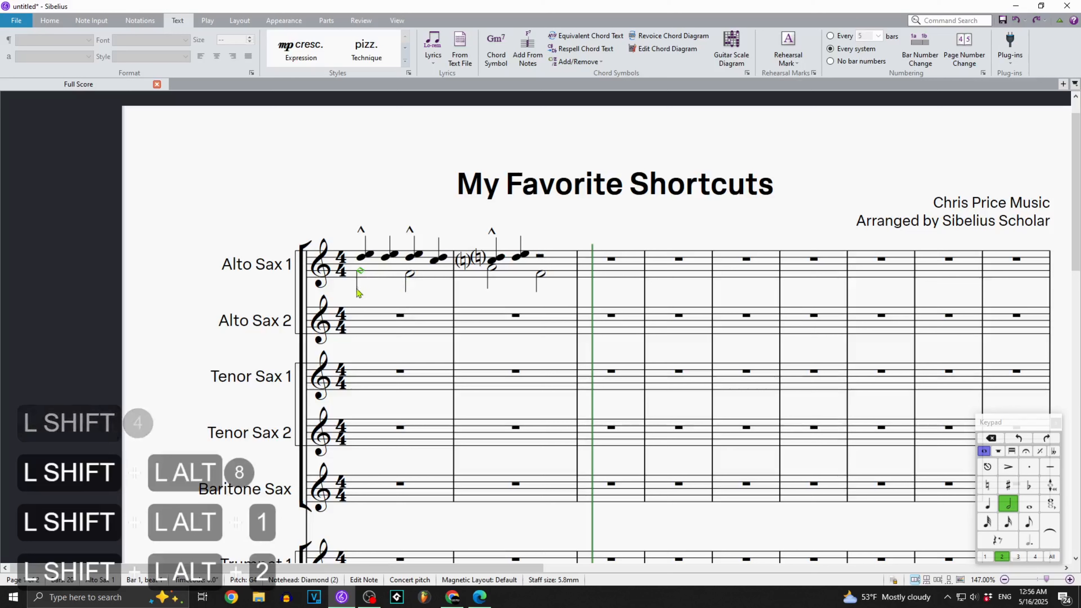
{"action": "key", "text": "shift+alt+3"}
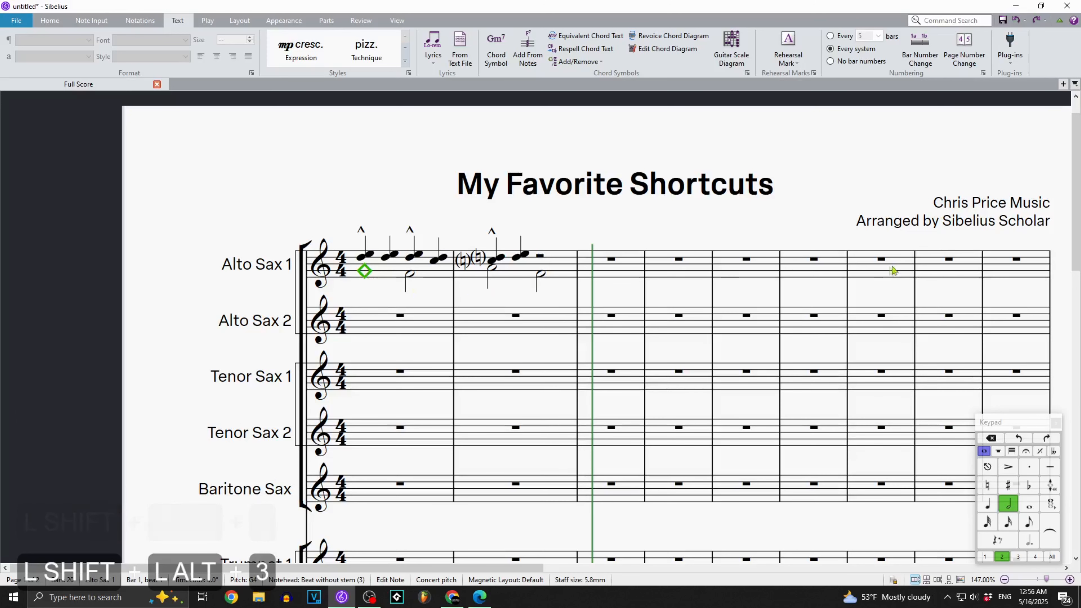
{"action": "key", "text": "shift+alt+4"}
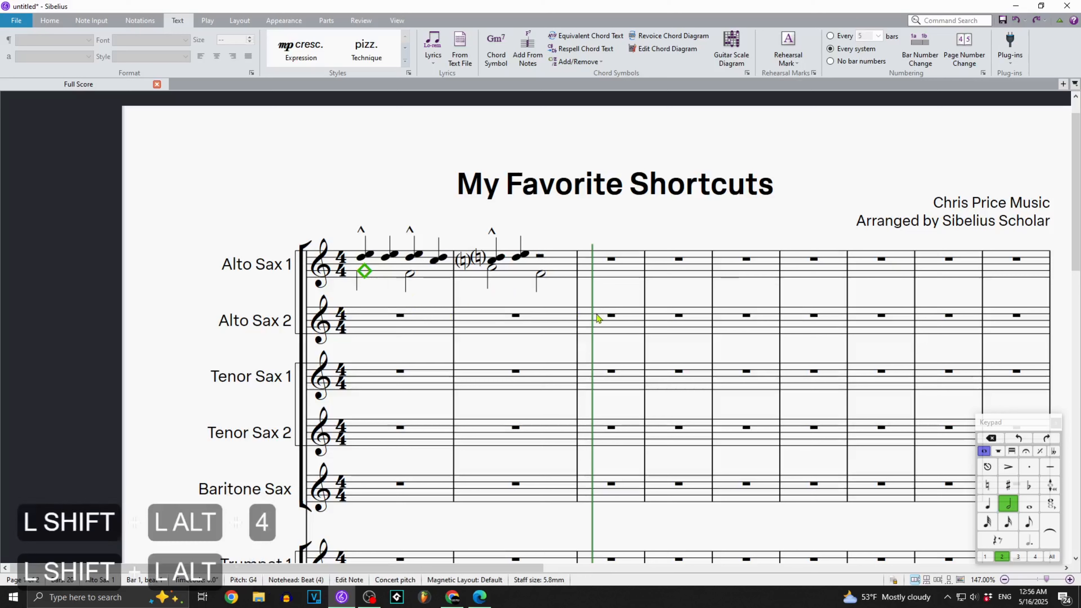
{"action": "key", "text": "shift+alt+5"}
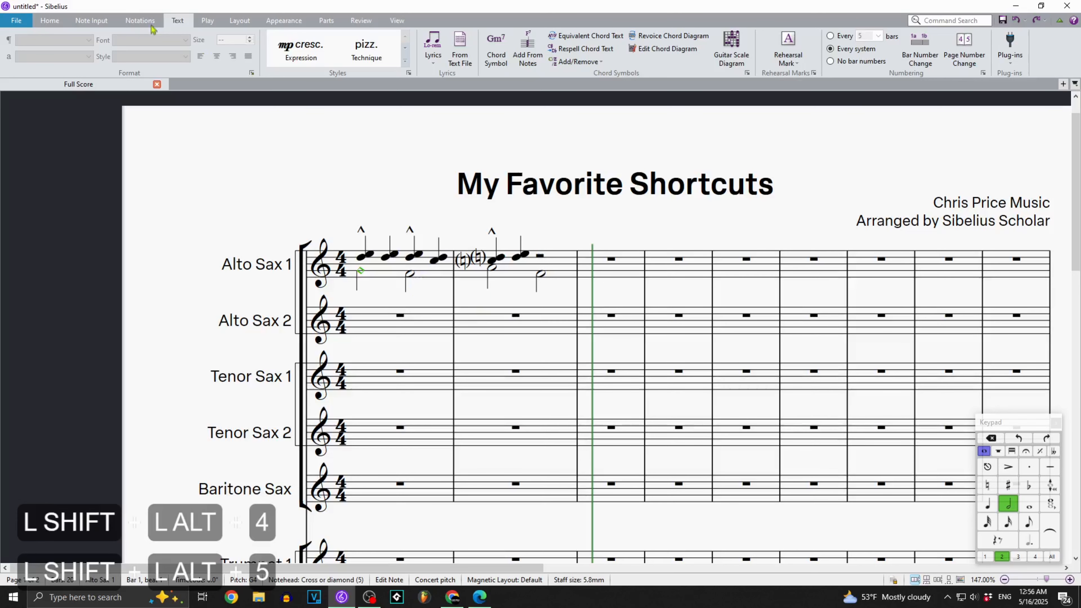
Examine the available notehead types and their assigned shortcut numbers, from the common types down to the shaped notes.
{"action": "left_click", "coordinate": [140, 20]}
{"action": "left_click", "coordinate": [688, 47]}
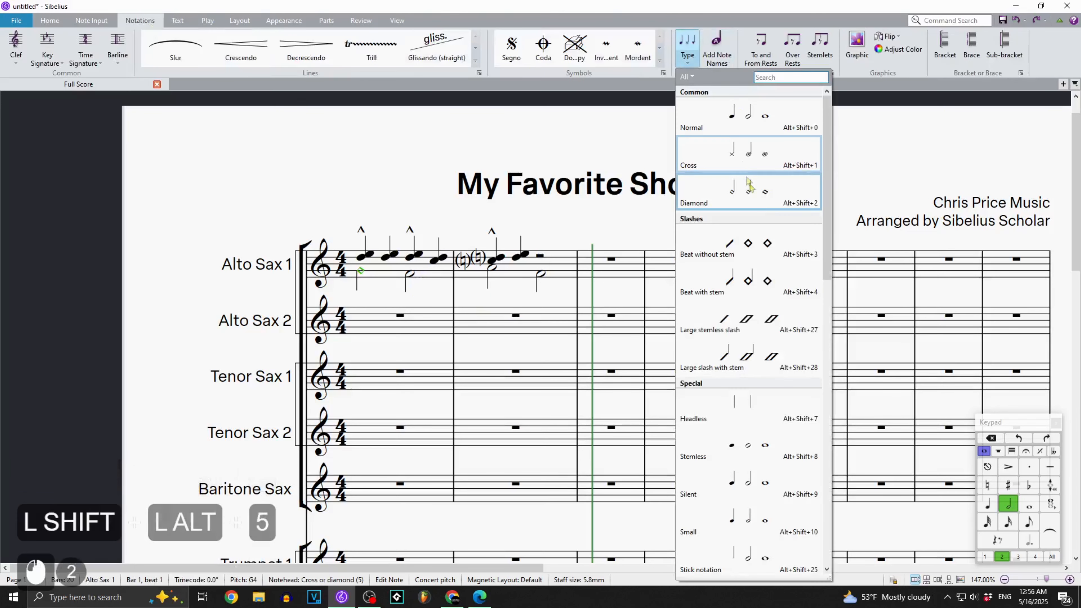
{"action": "scroll", "coordinate": [761, 247], "scroll_direction": "down", "scroll_amount": 20}
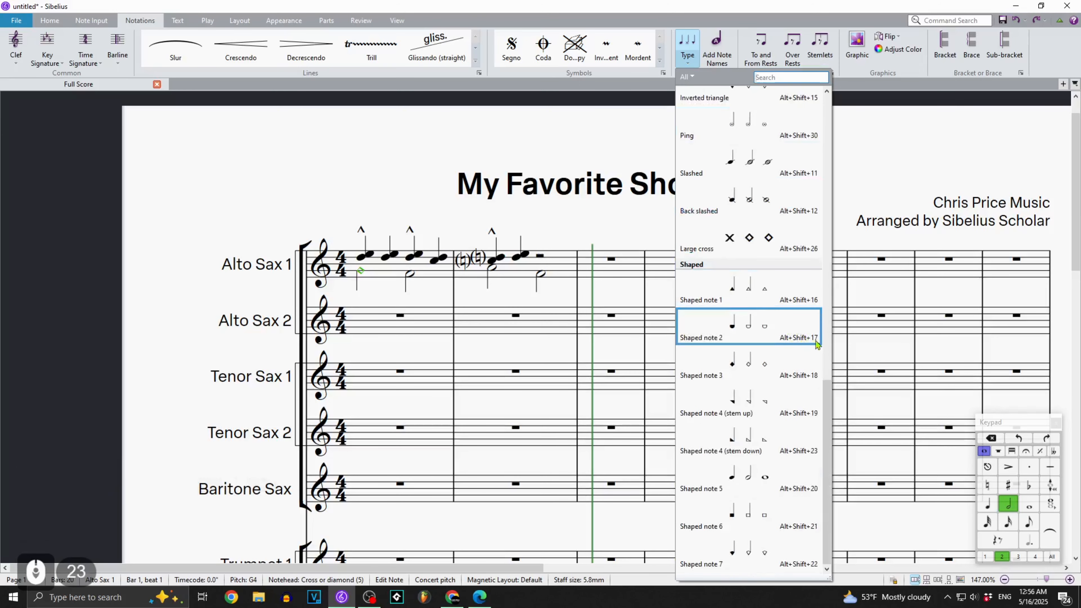
{"action": "left_click", "coordinate": [398, 186]}
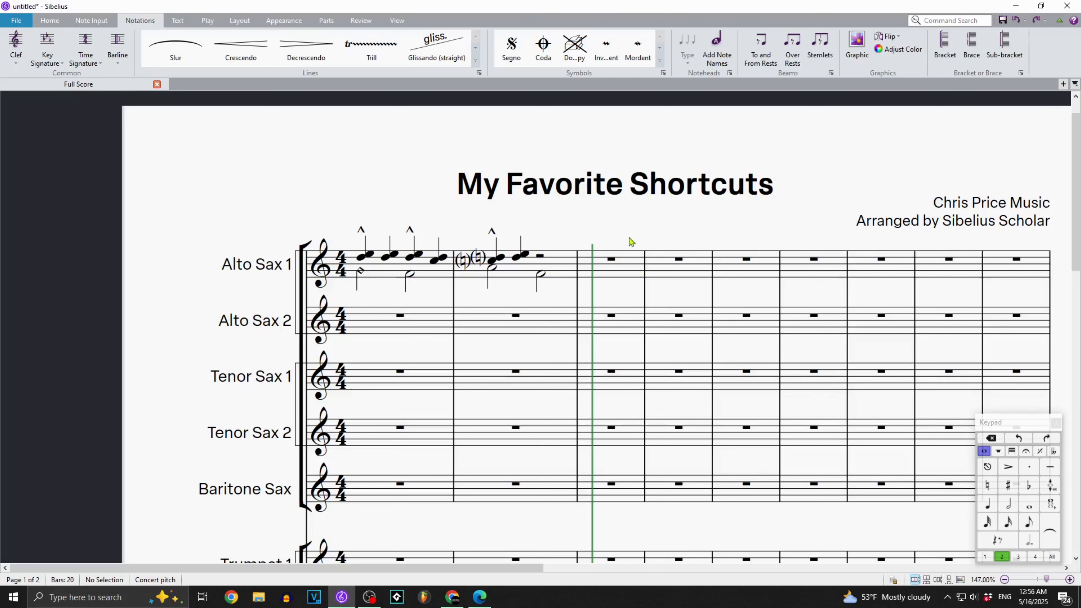
Add a rehearsal mark at the barline between bars 3 and 4.
{"action": "left_click", "coordinate": [645, 303]}
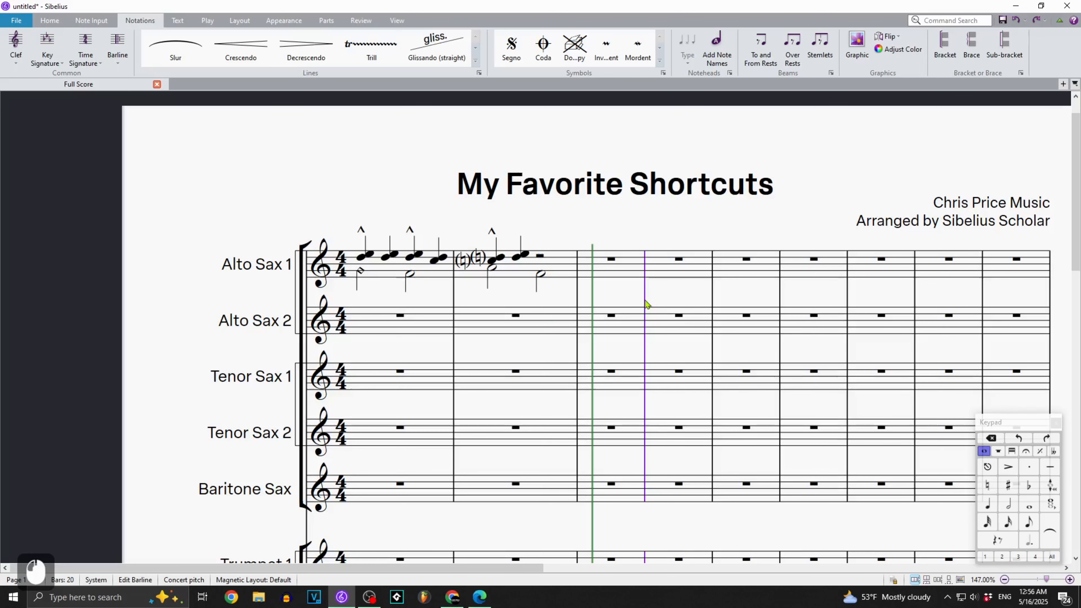
{"action": "key", "text": "ctrl+r"}
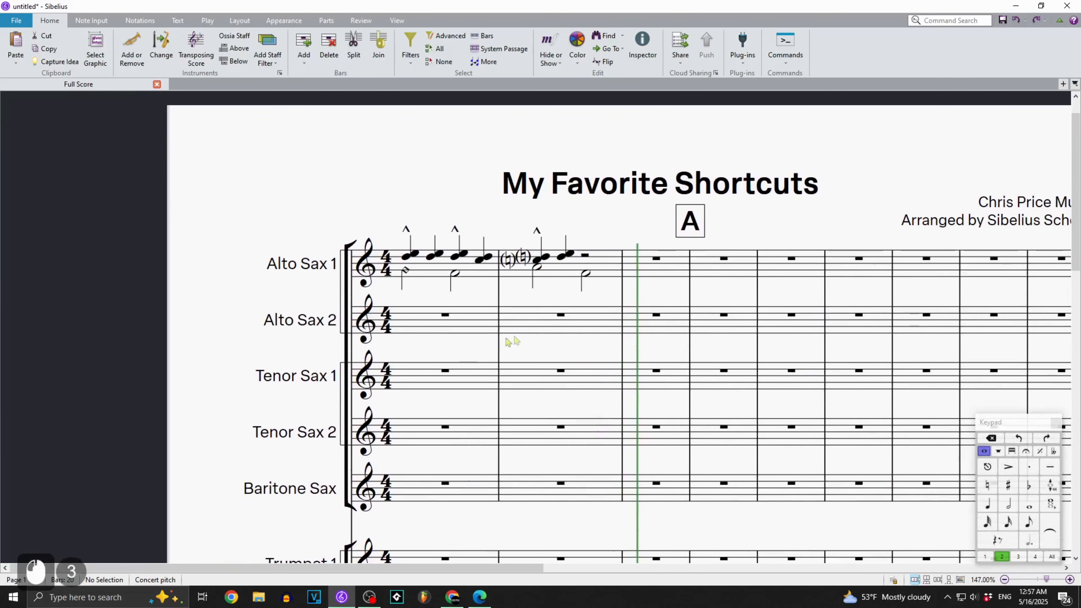
{"action": "left_click", "coordinate": [545, 352]}
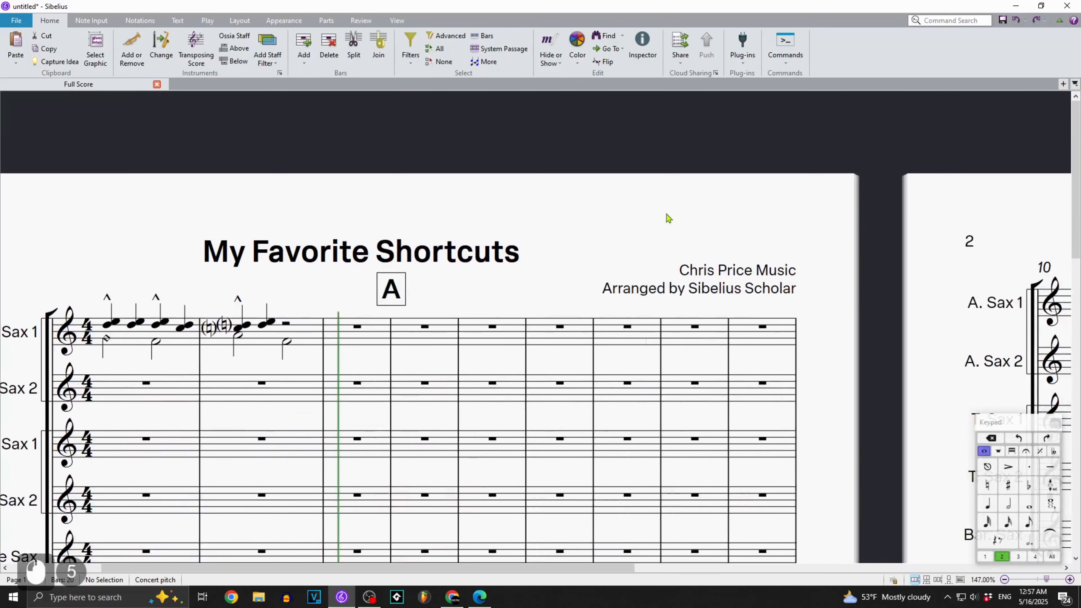
{"action": "left_click", "coordinate": [645, 239]}
{"action": "left_click_drag", "start_coordinate": [646, 239], "coordinate": [627, 212]}
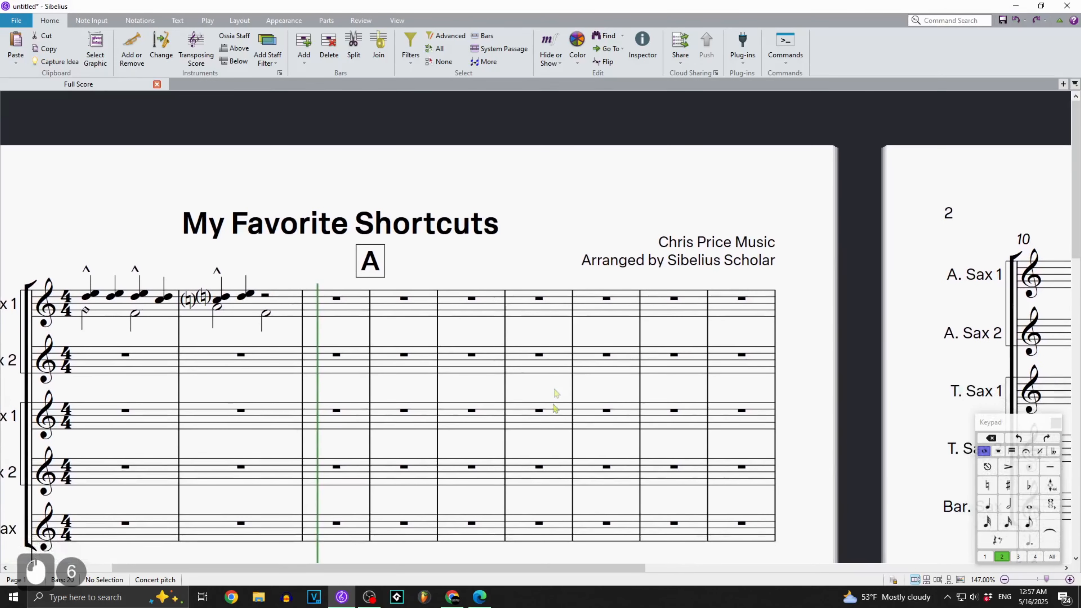